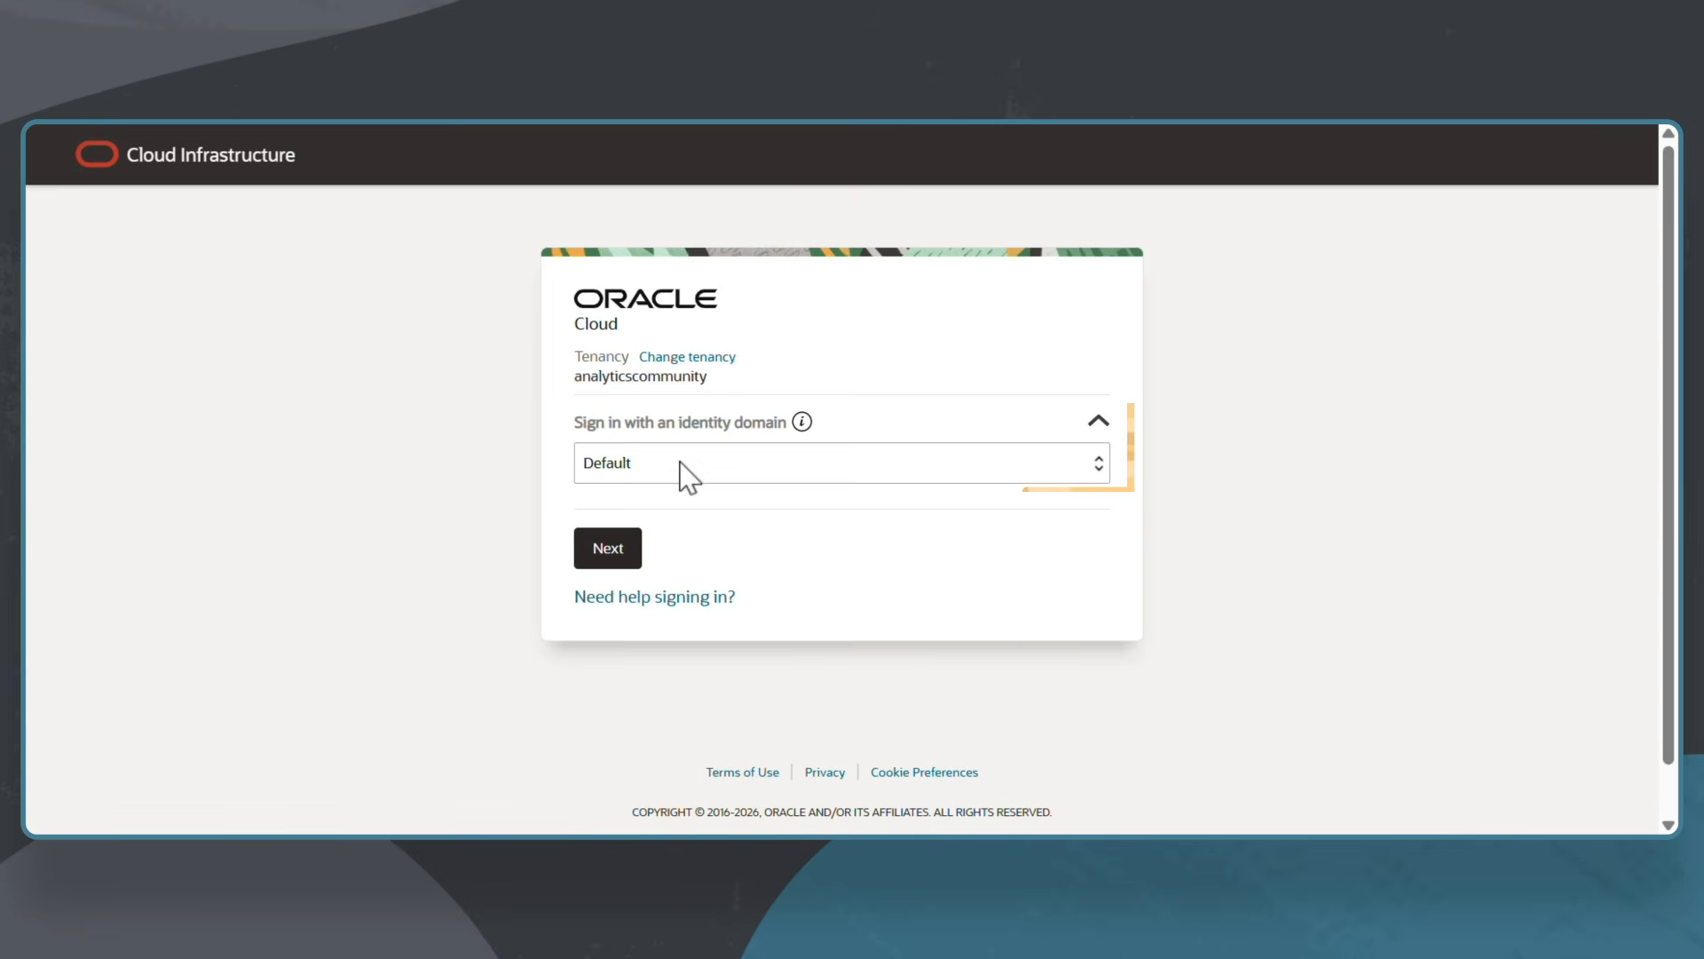
Select the organisation's identity domain for sign-in.
click(689, 476)
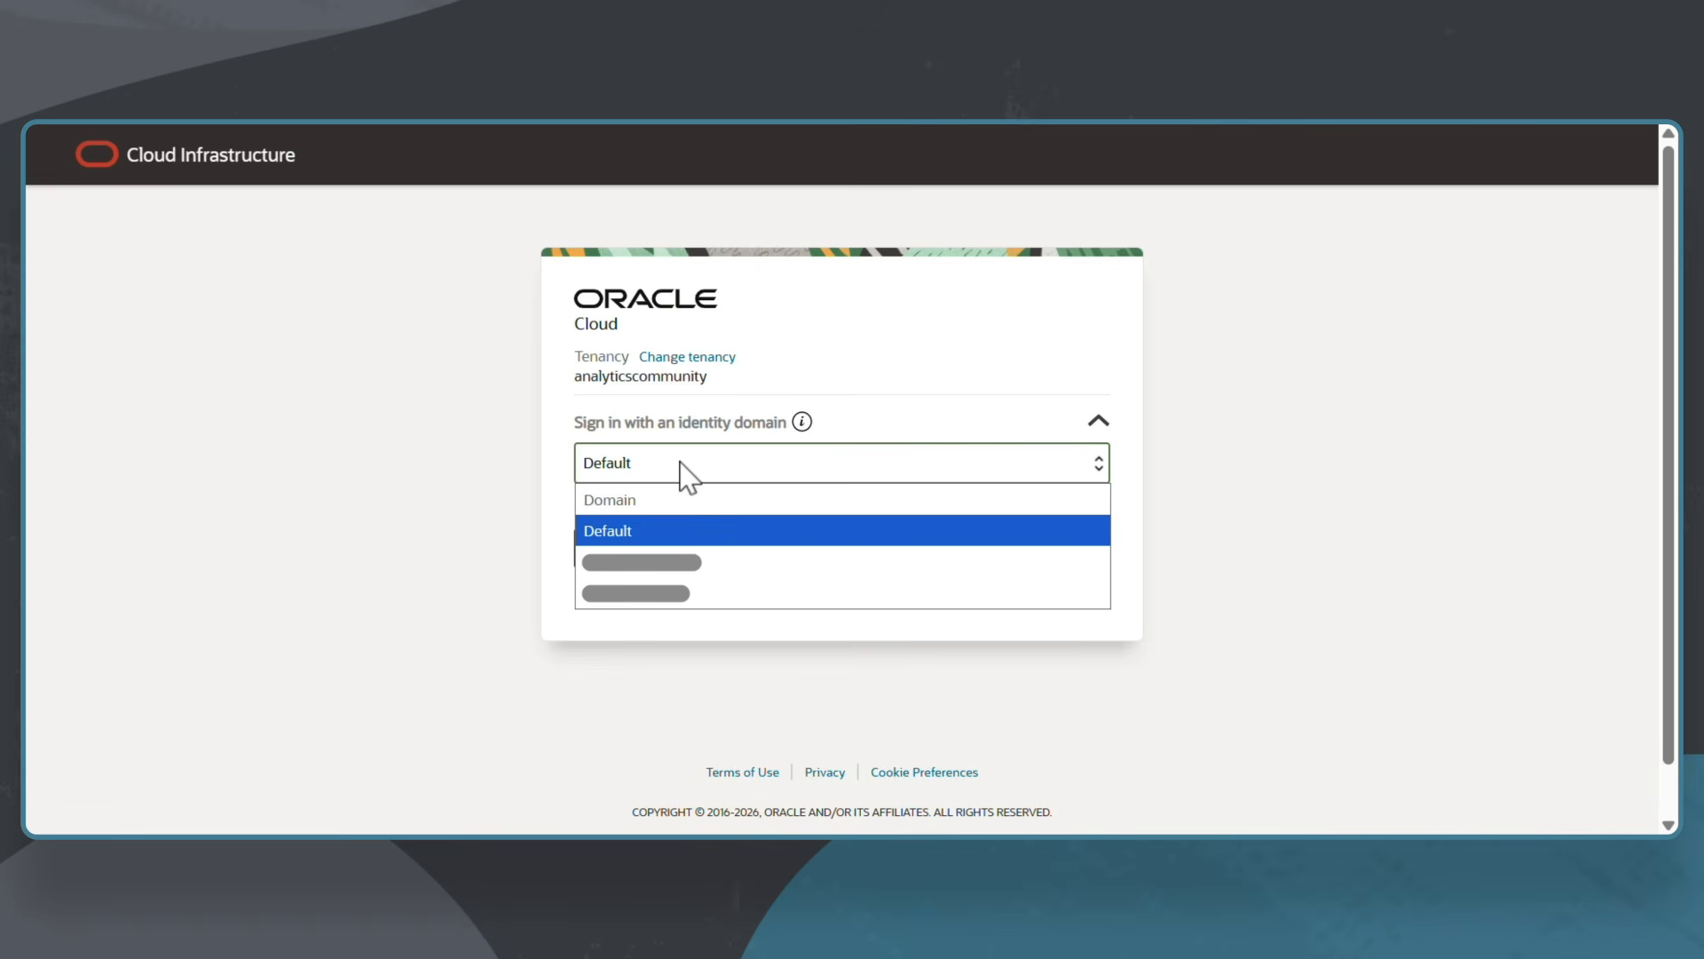
click(768, 593)
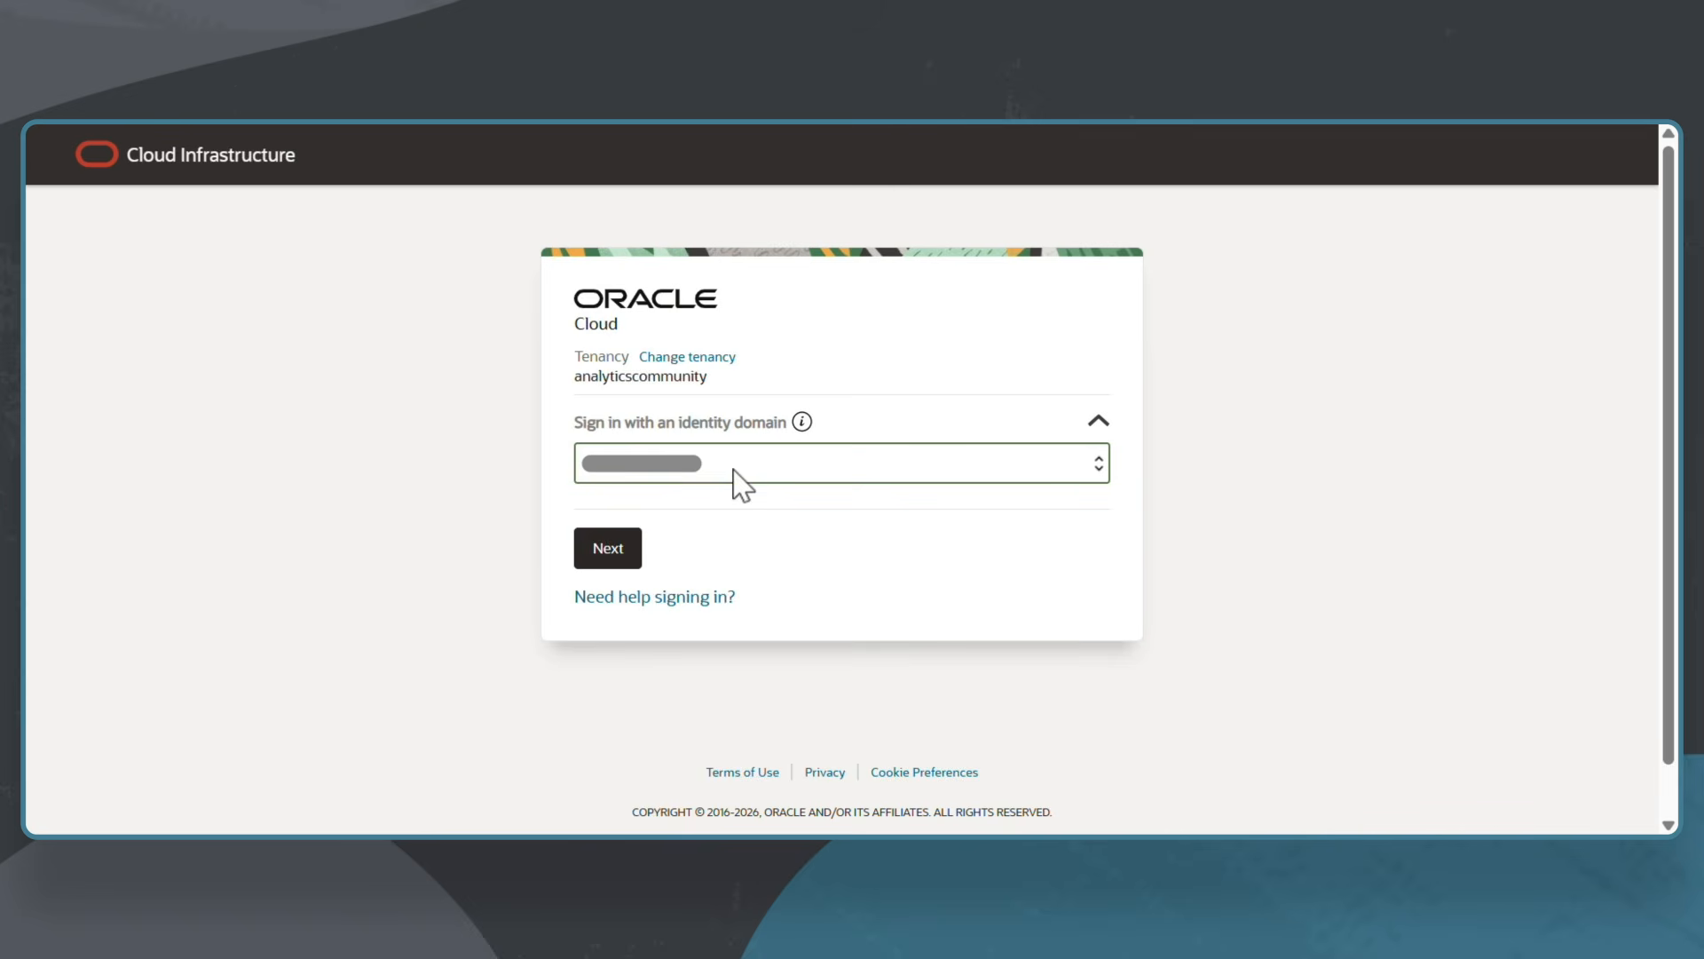
click(619, 559)
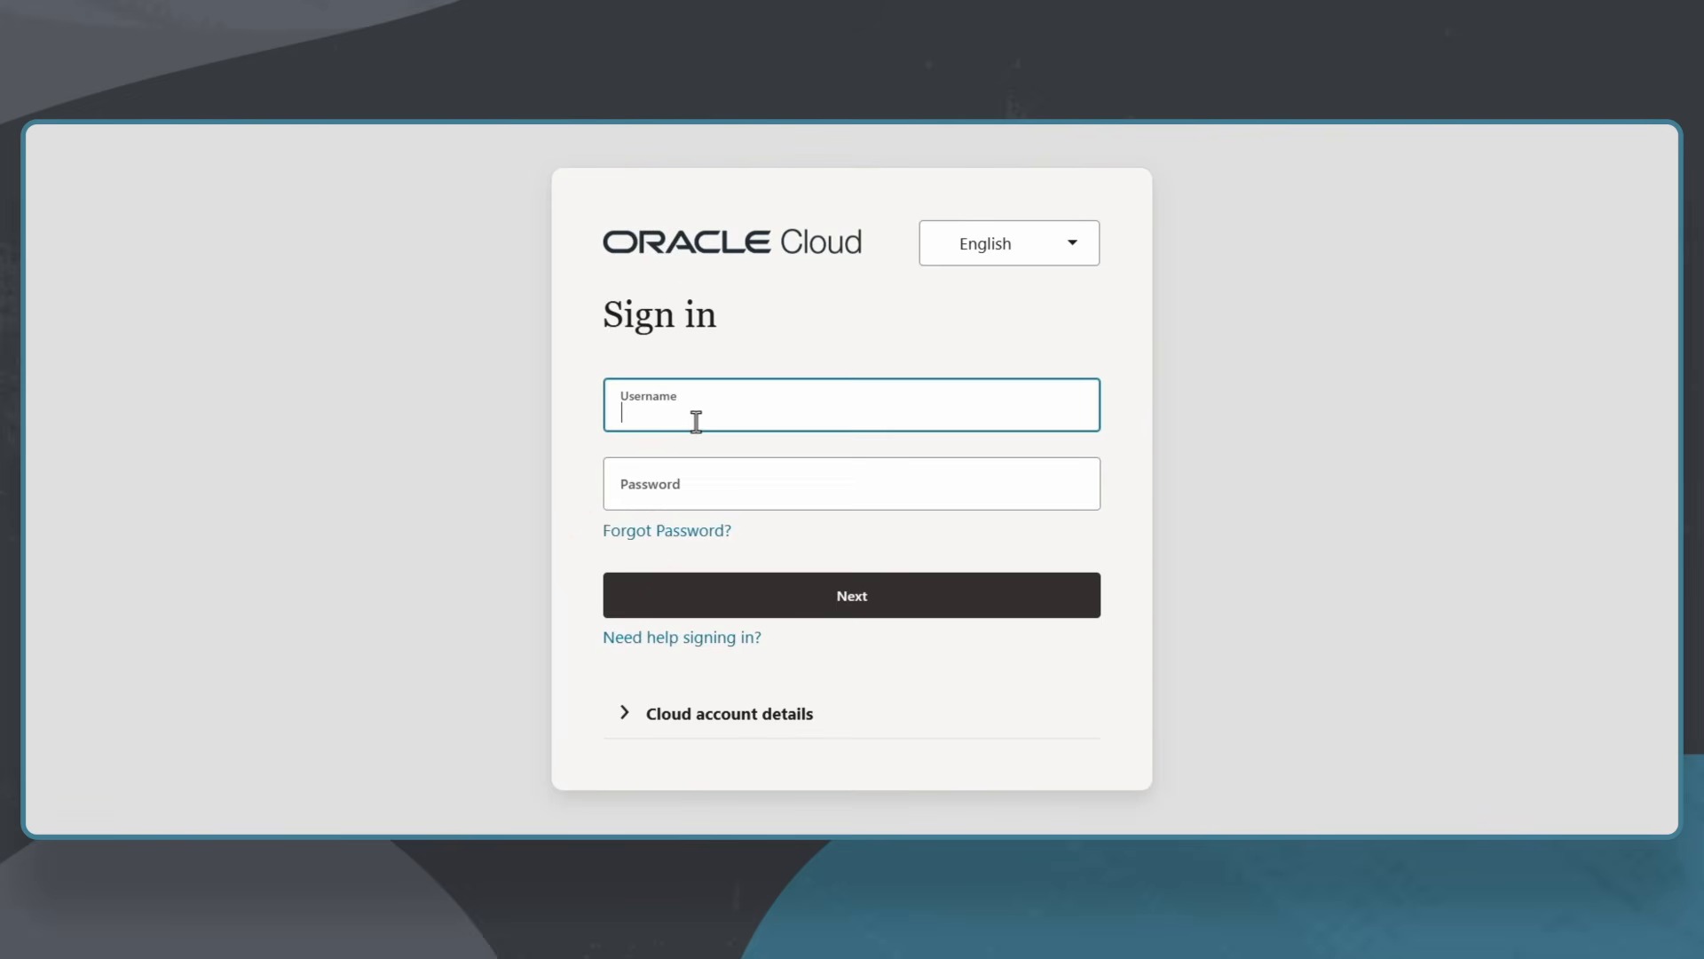
Enter the account username and password, then verify with the passkey PIN.
key(Tab)
text(•••••••••••••)
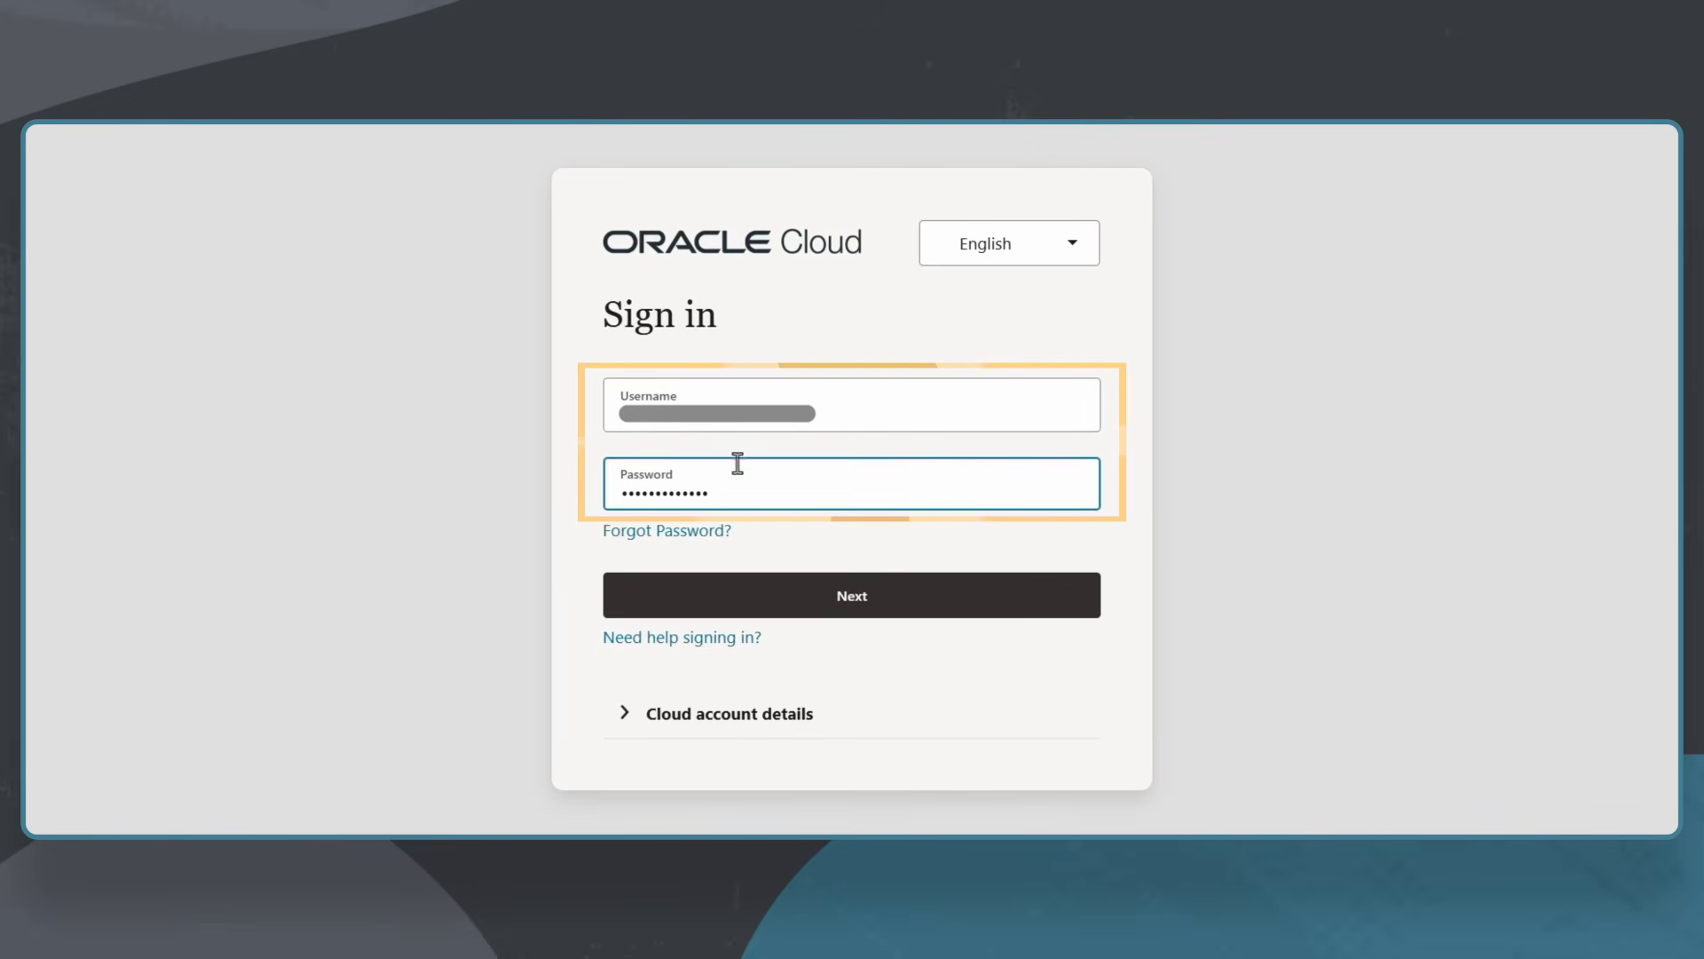
click(835, 604)
click(833, 513)
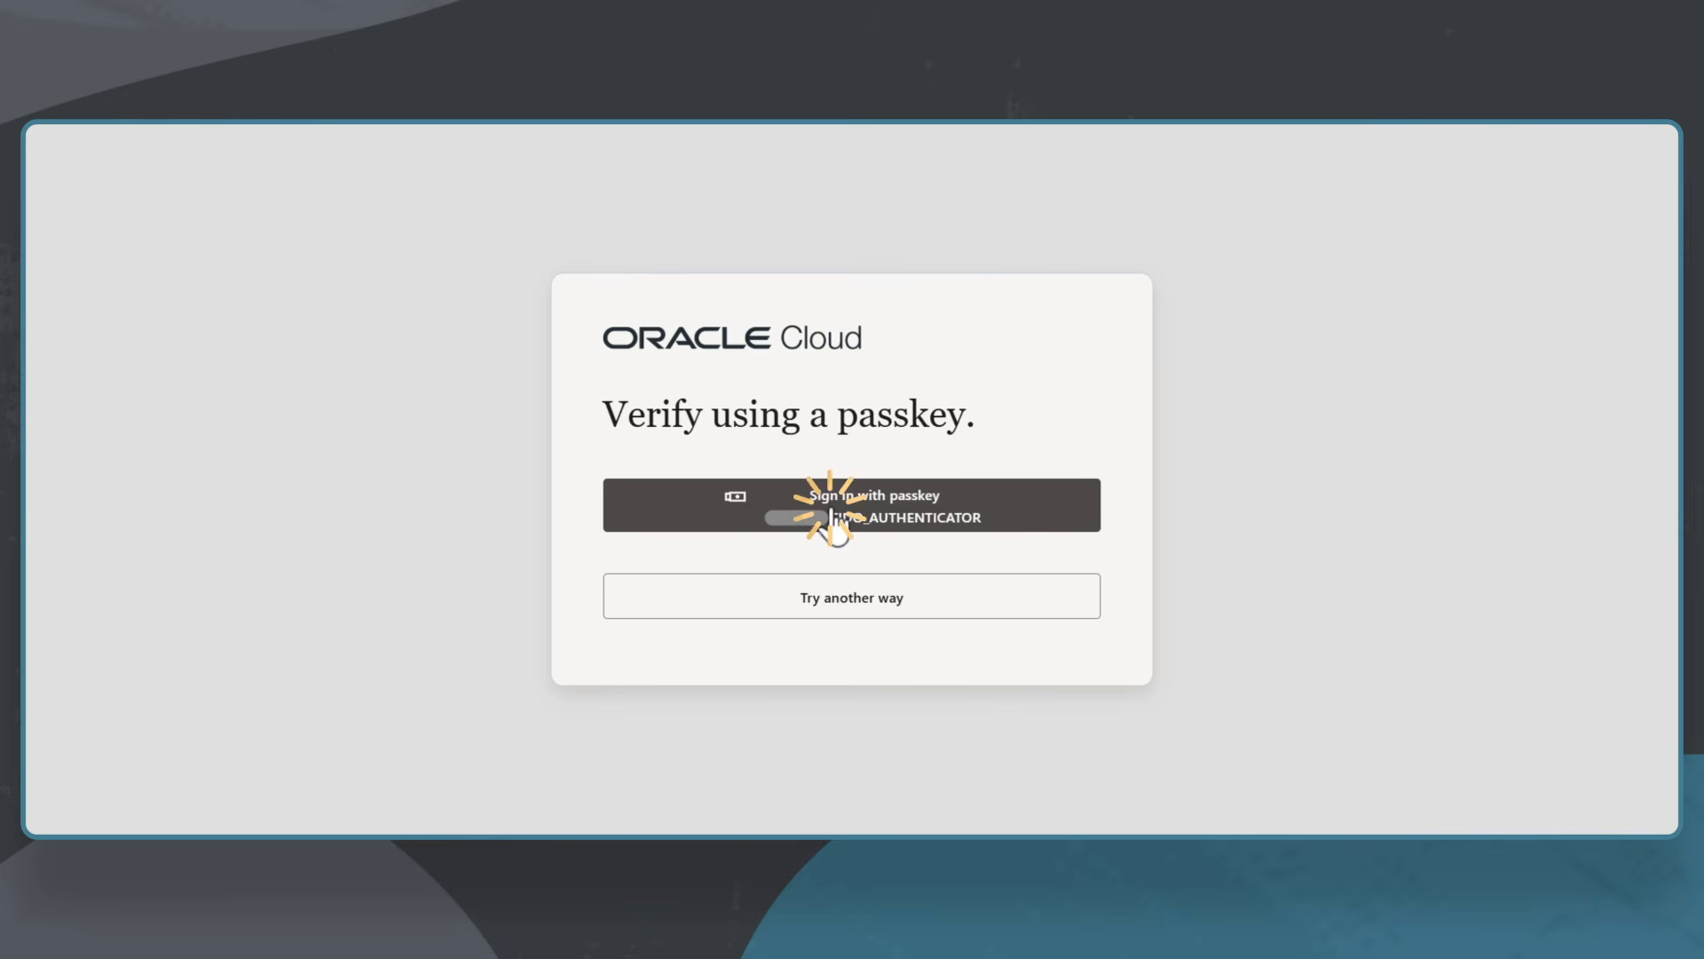
text(••••••••)
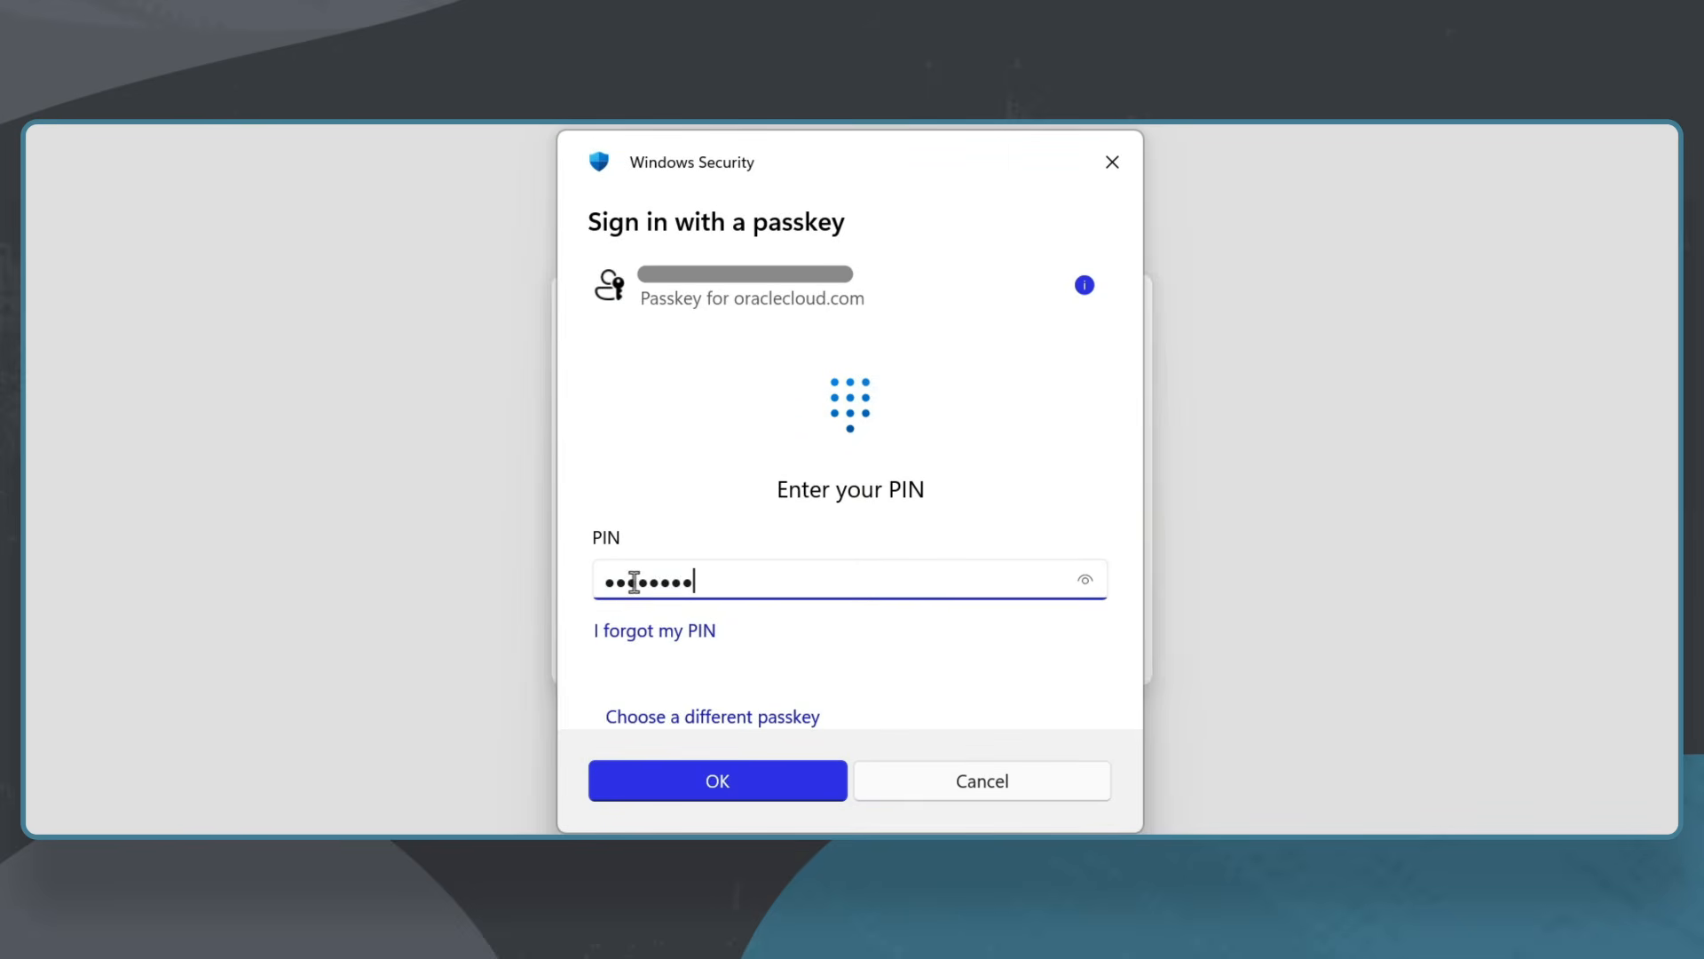
text(•)
click(719, 781)
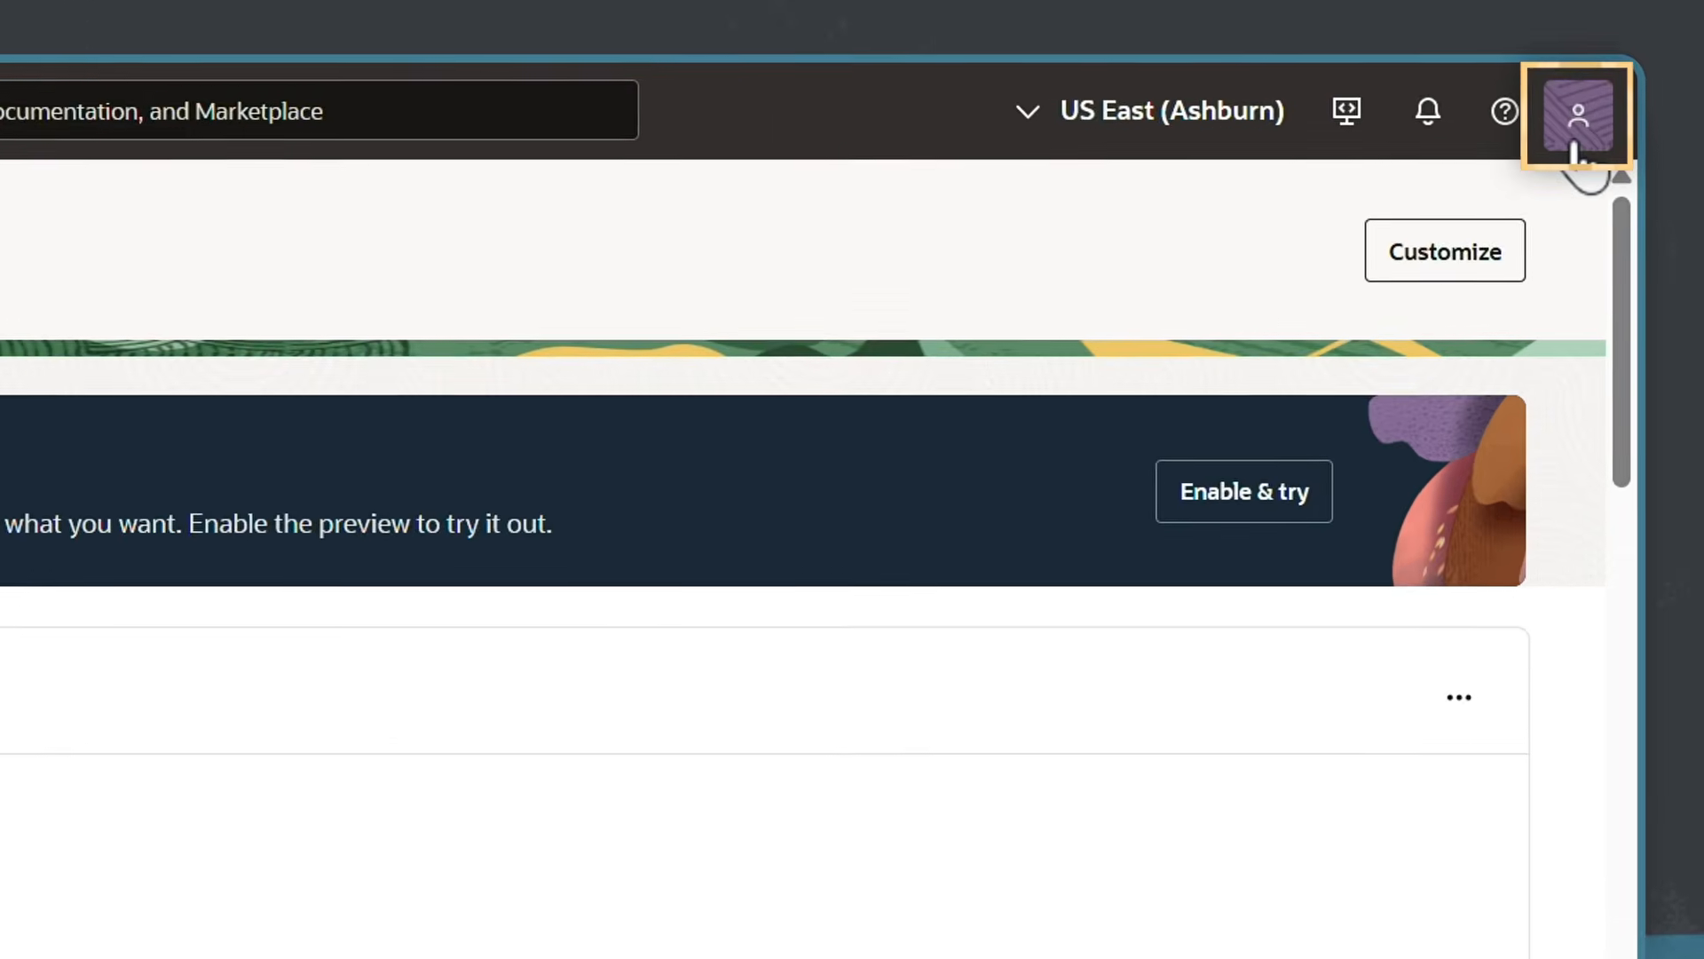
click(1643, 167)
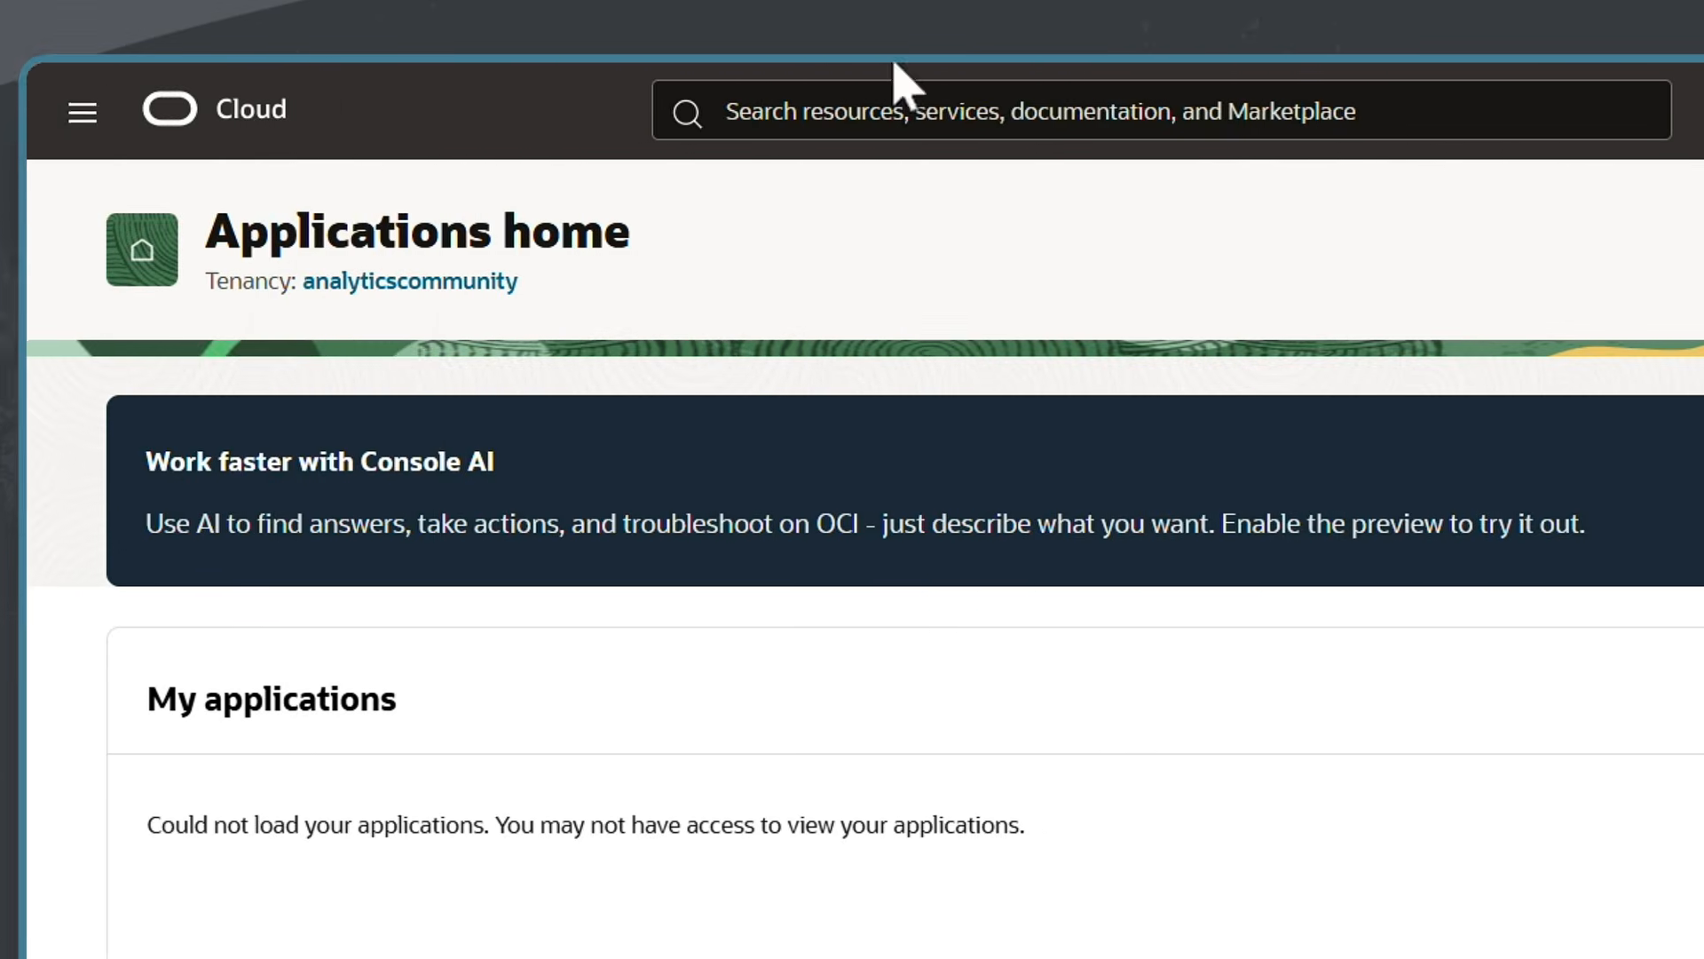
Go to the Analytics & AI > Data Intelligence instances list.
click(137, 117)
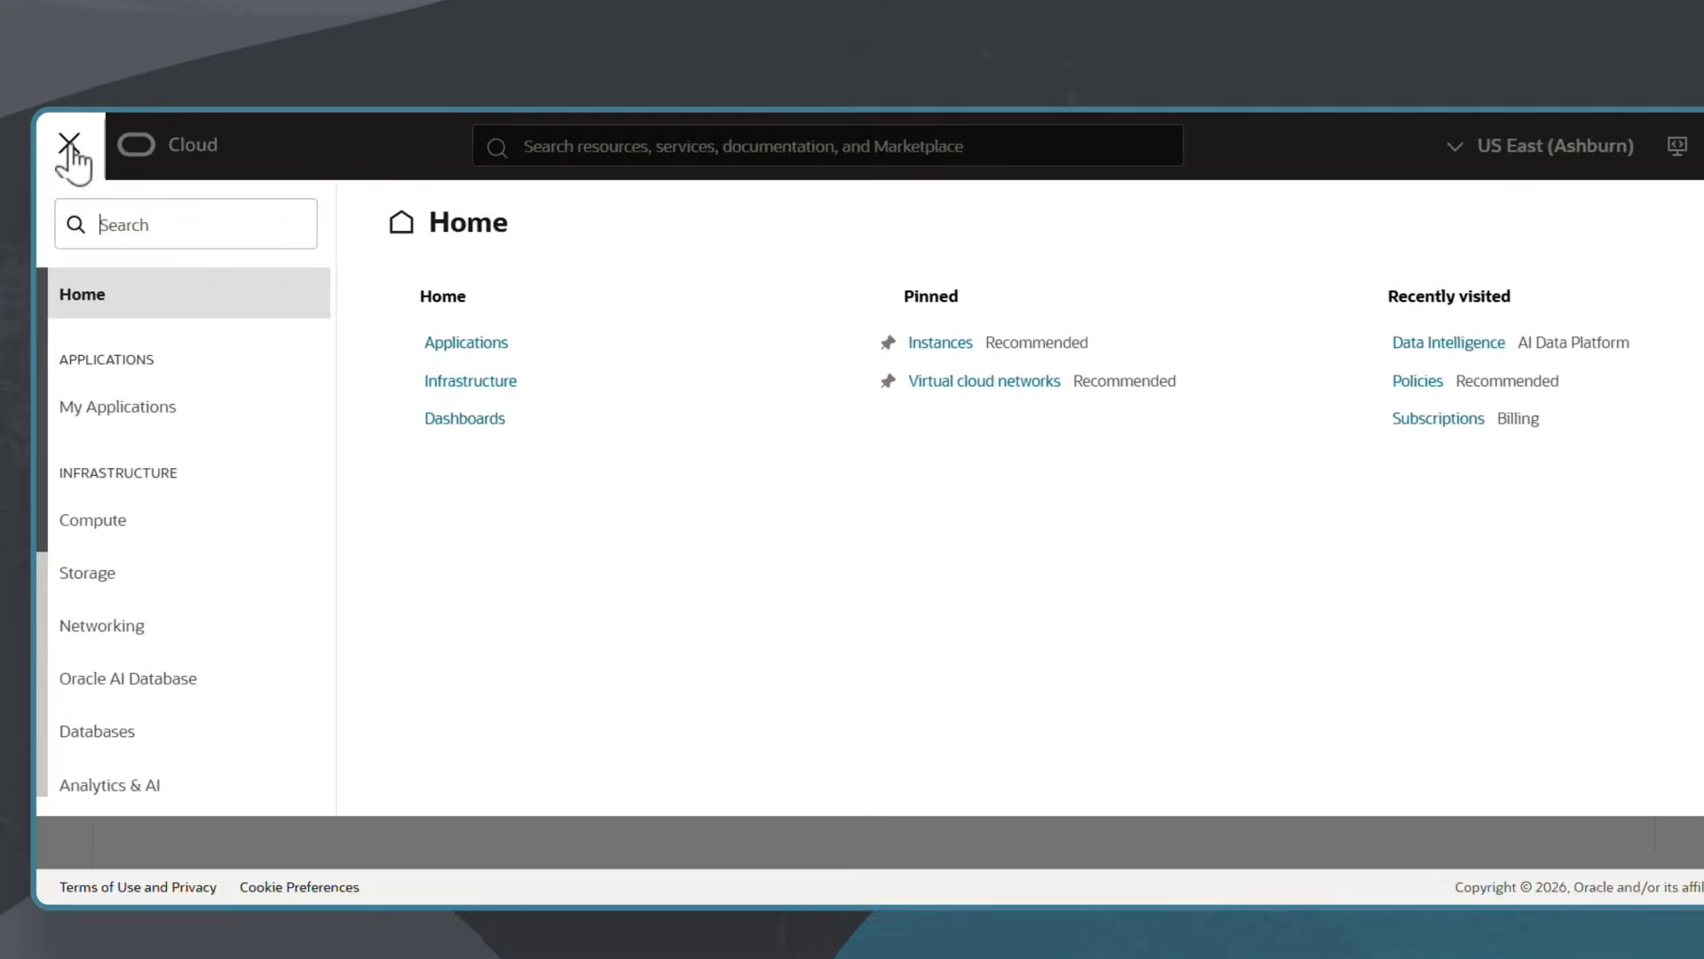
scroll(31, 426, down, 3)
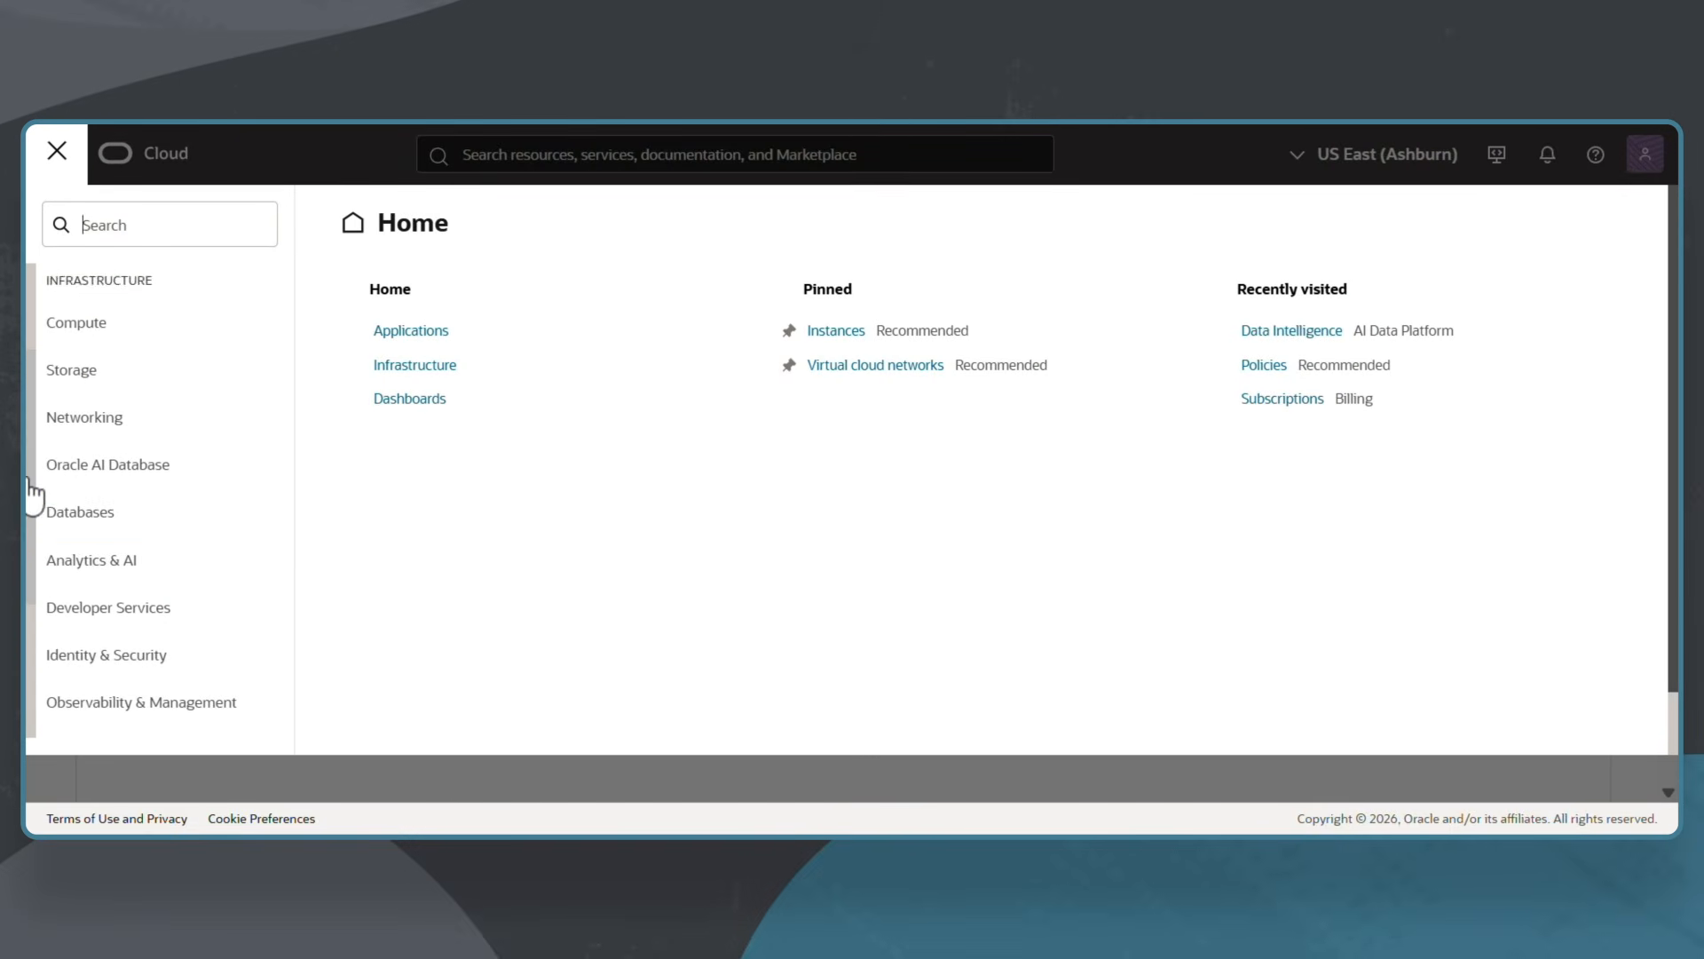
click(103, 539)
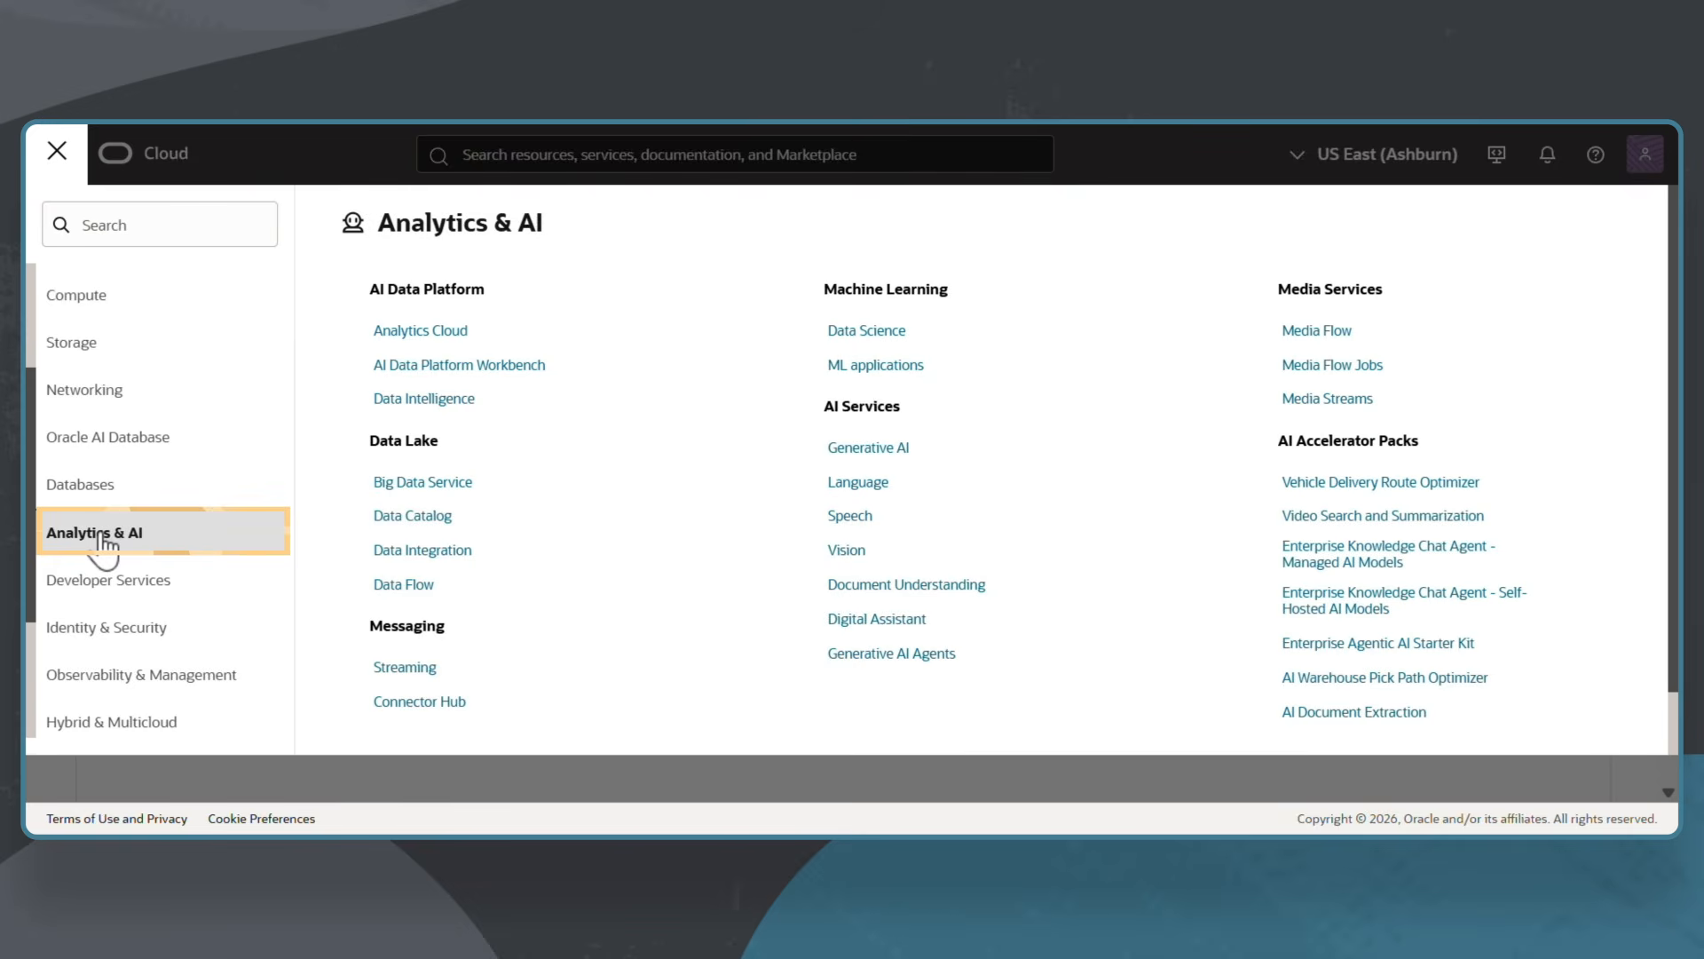
click(478, 405)
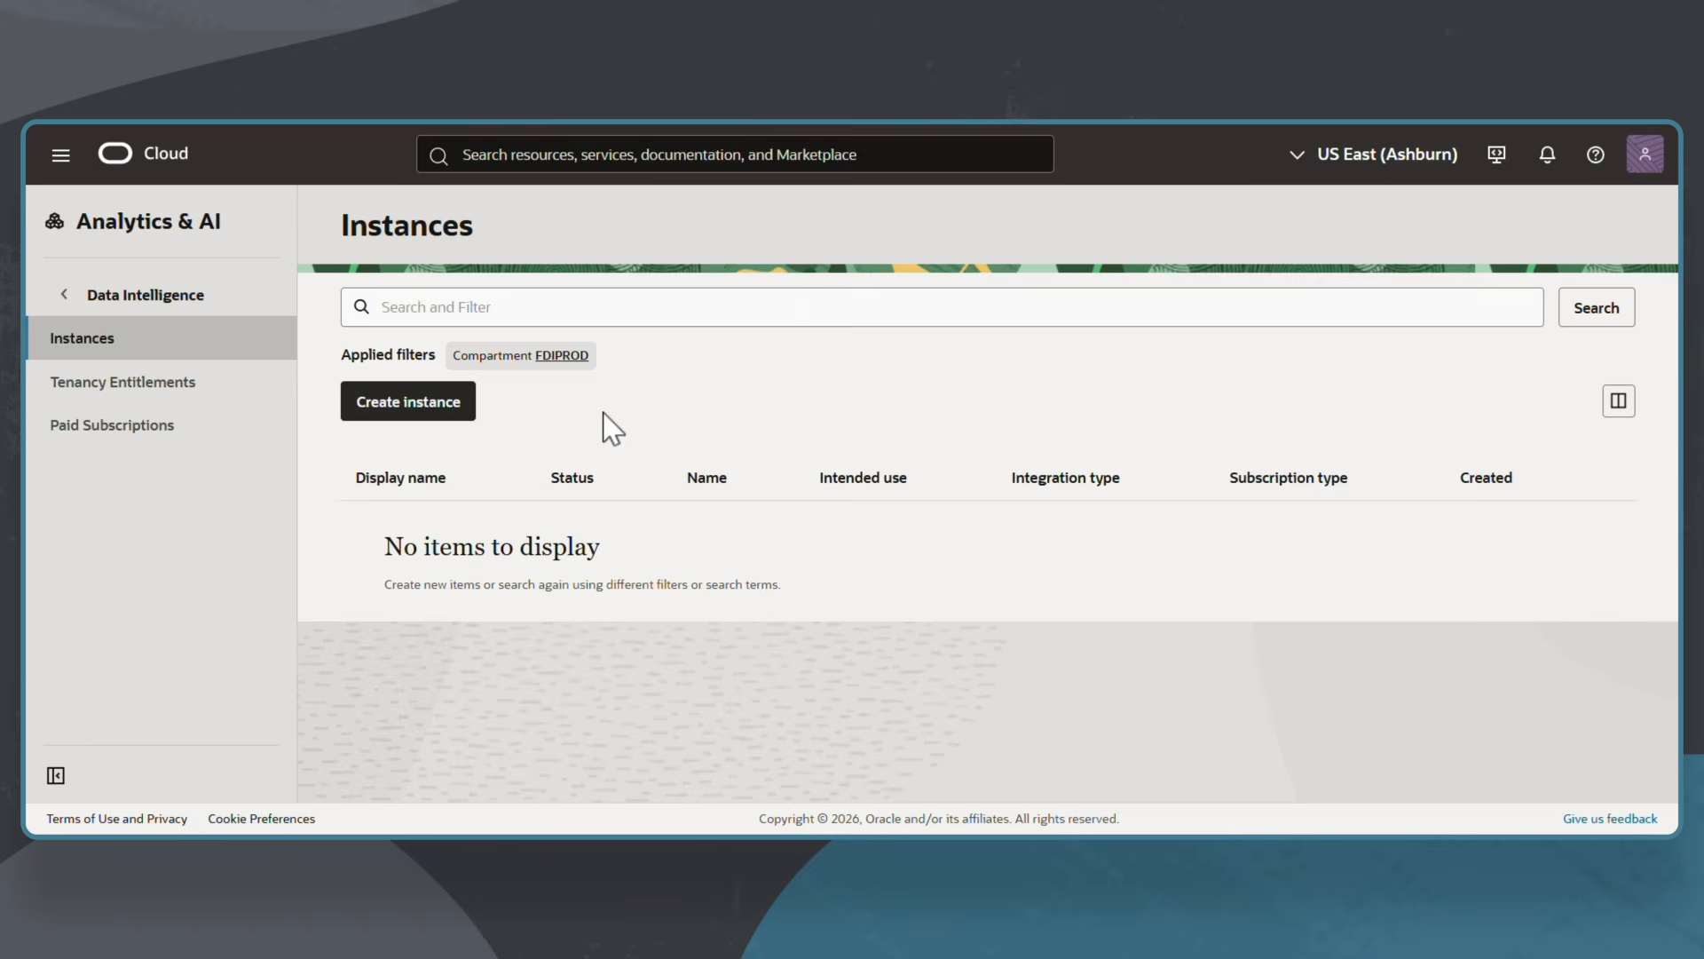
Switch to compartment FDIPROD and start a Standalone Data Intelligence instance.
click(567, 359)
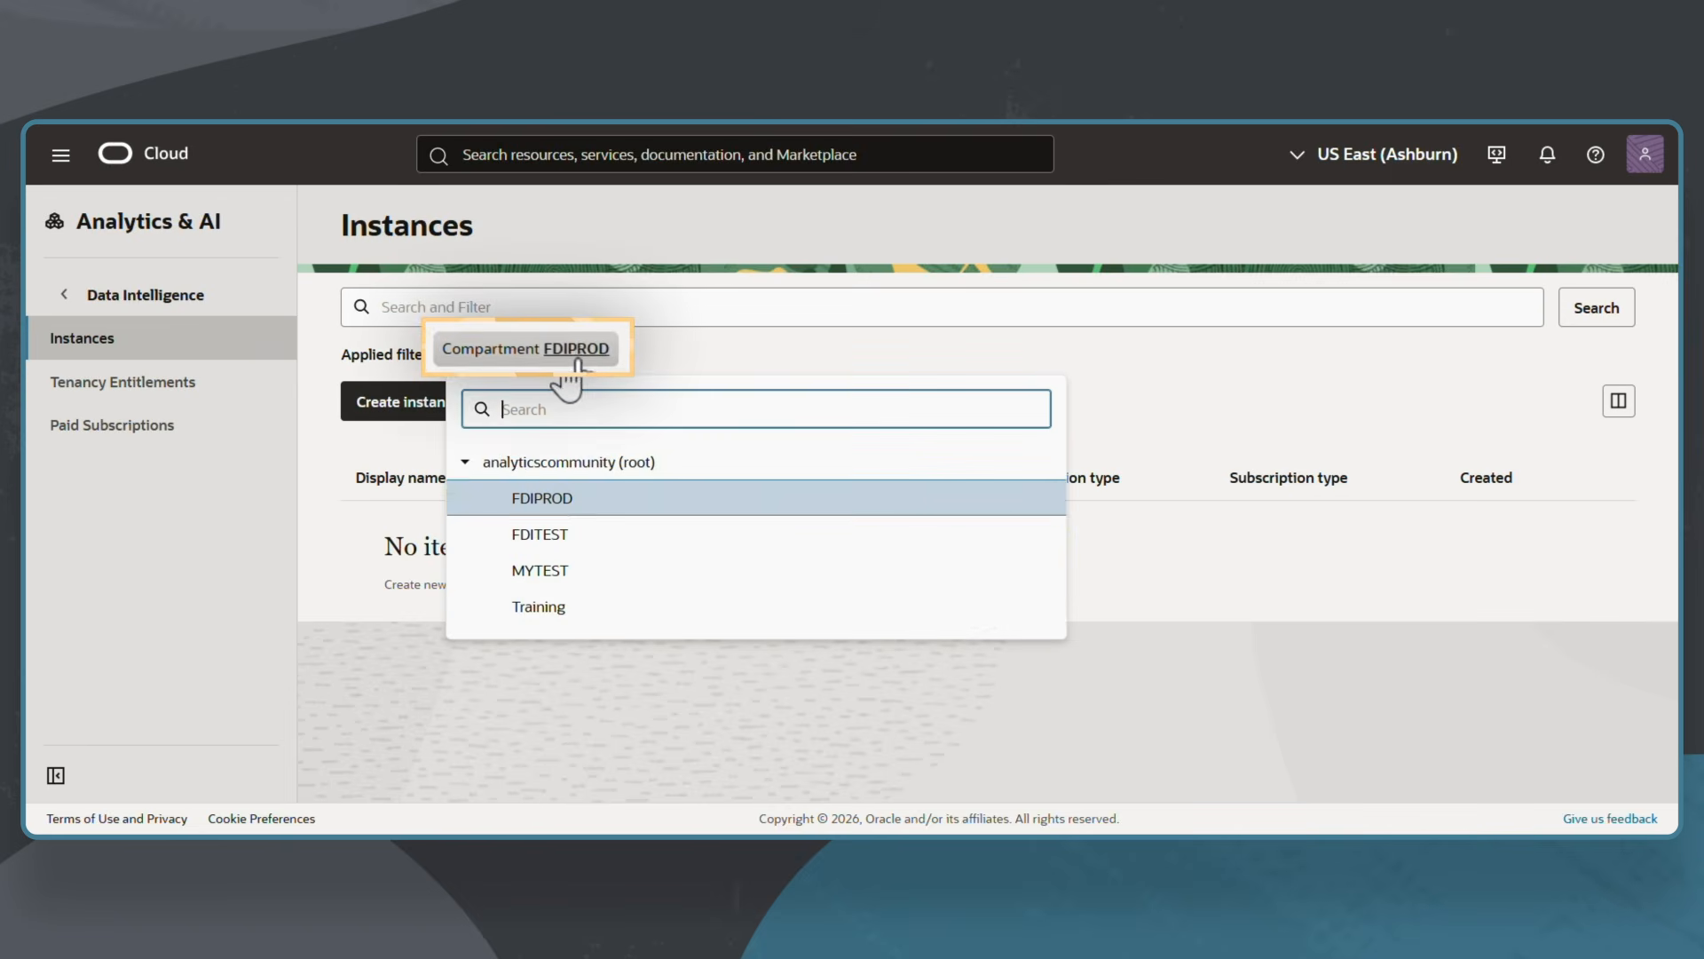
click(603, 512)
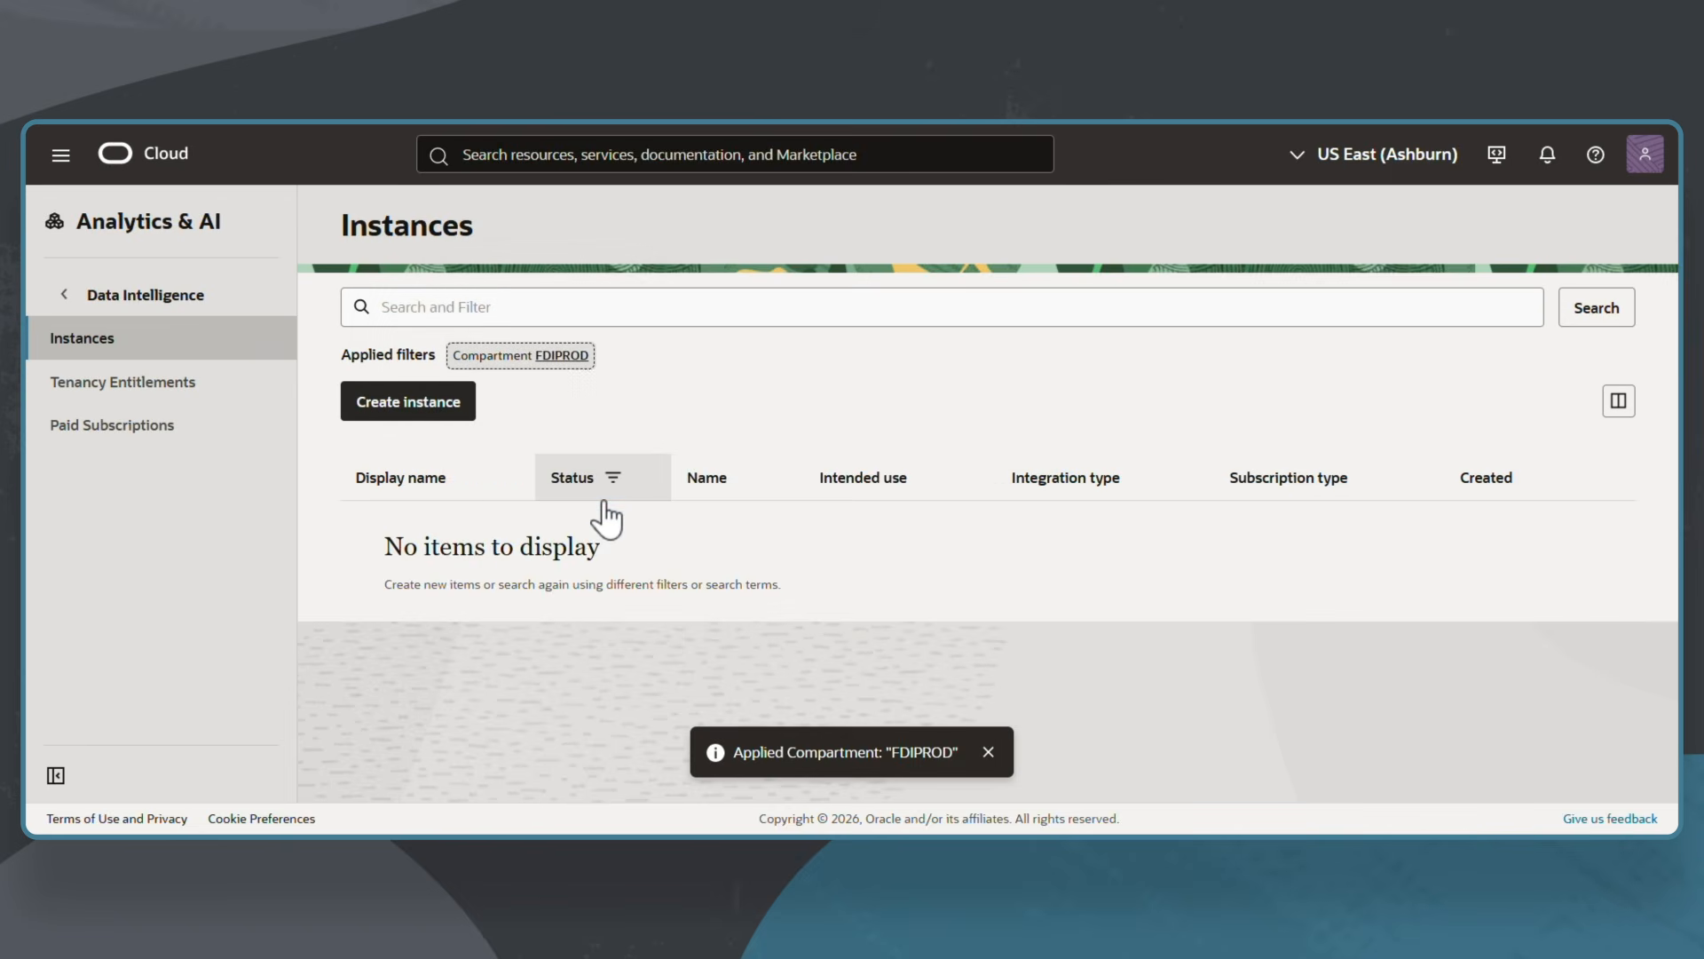
click(431, 406)
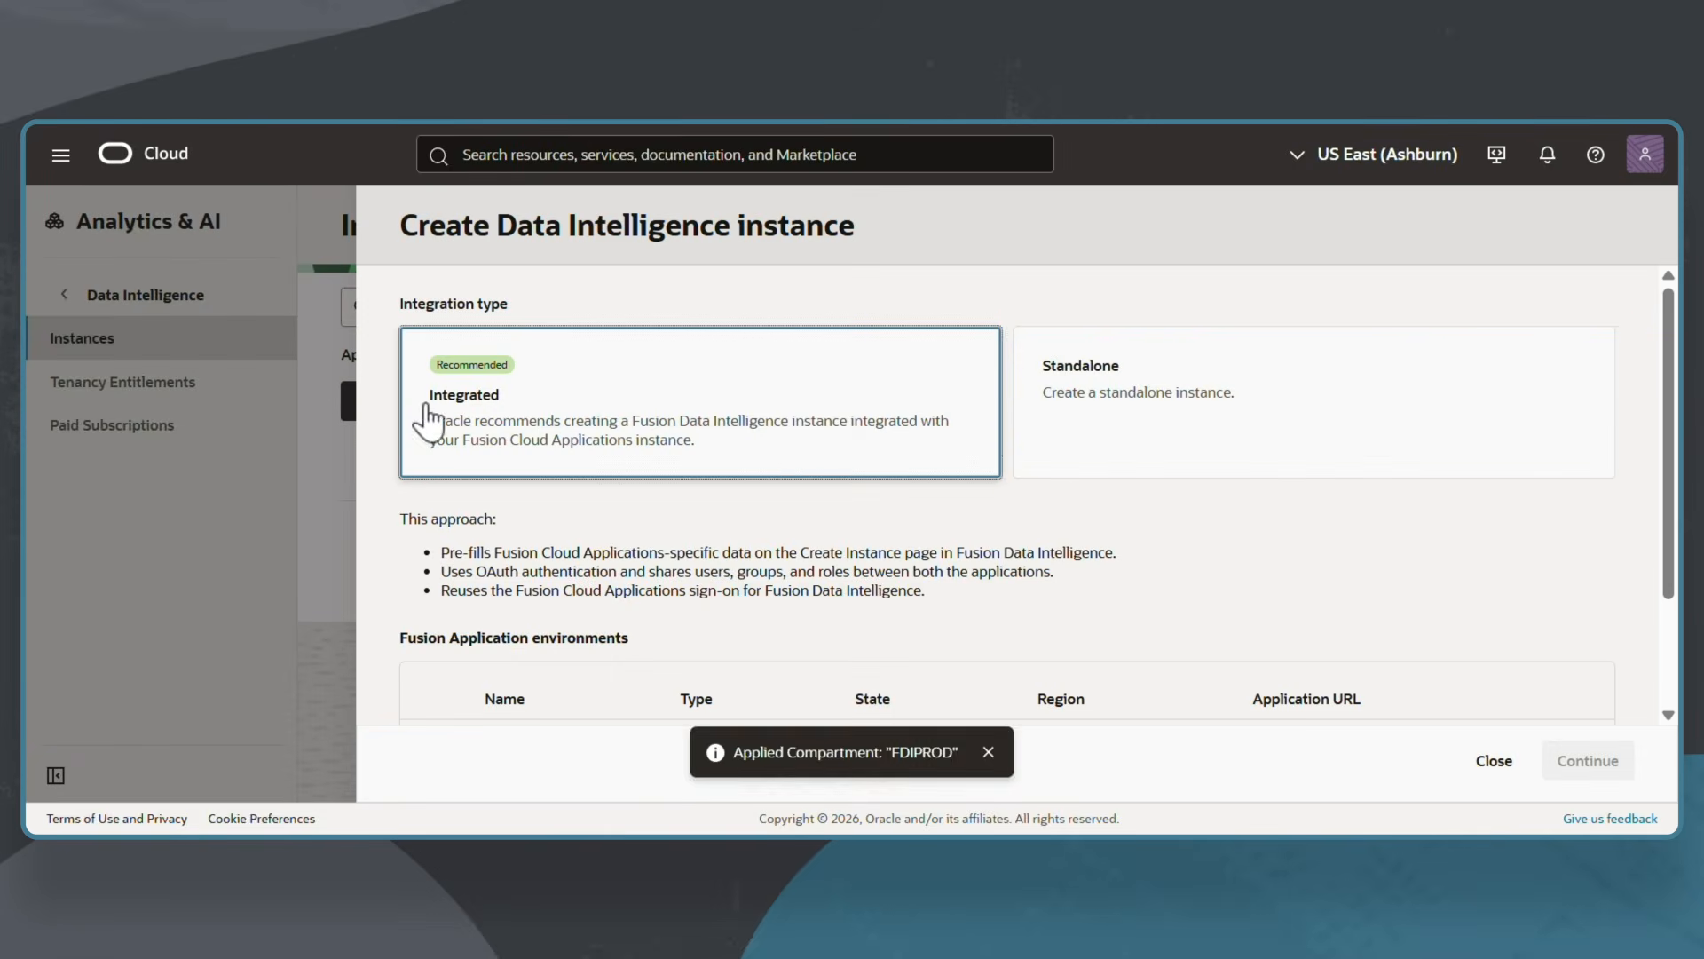
click(1186, 433)
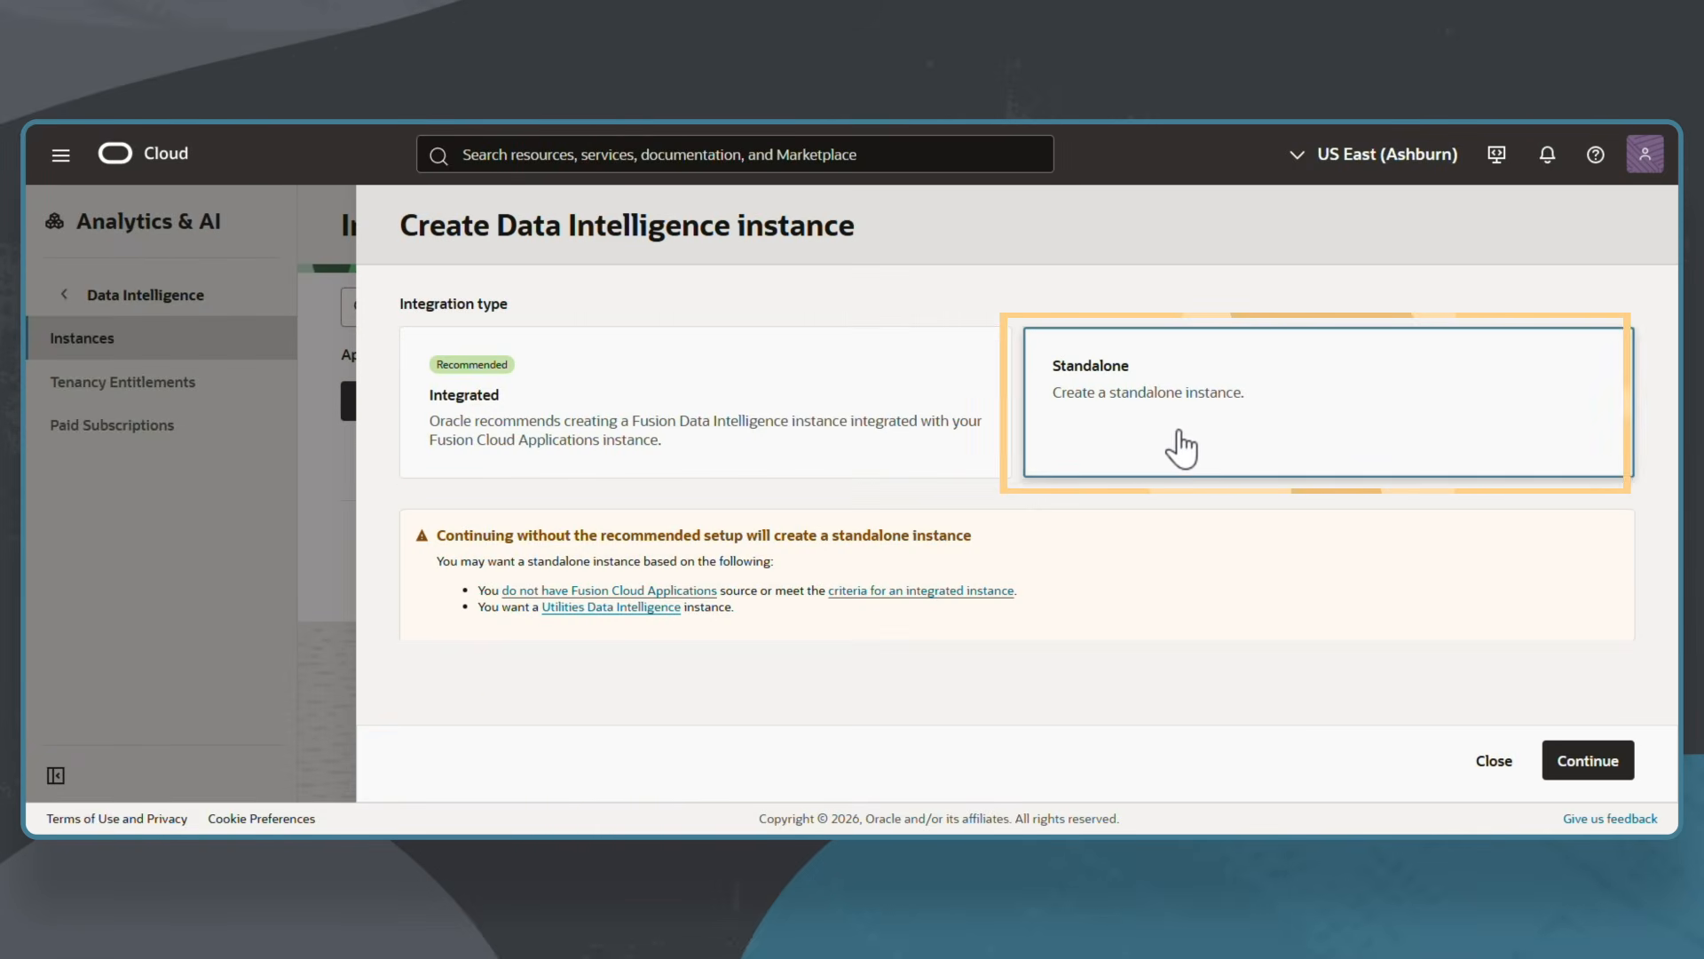
Enter display name FDIProdInstance, name FDIProdIns, description 'My Orgs FDI Prod Instance', compartment FDIPROD.
click(1576, 762)
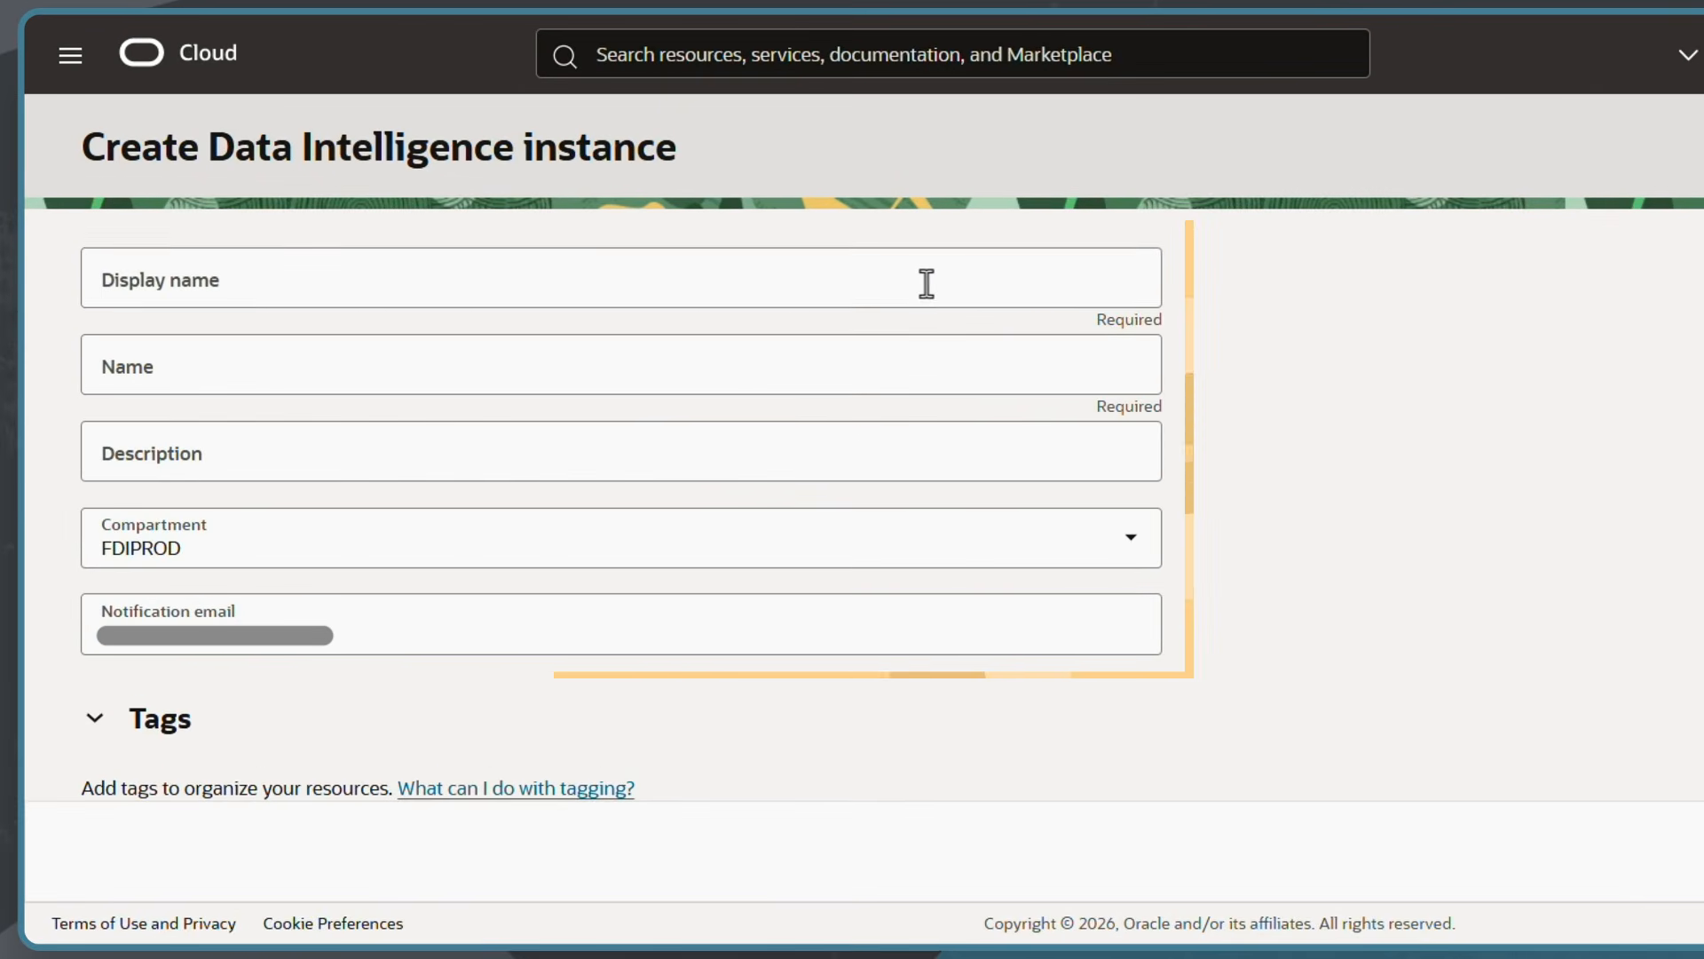
click(764, 320)
text(FDIProdInstance)
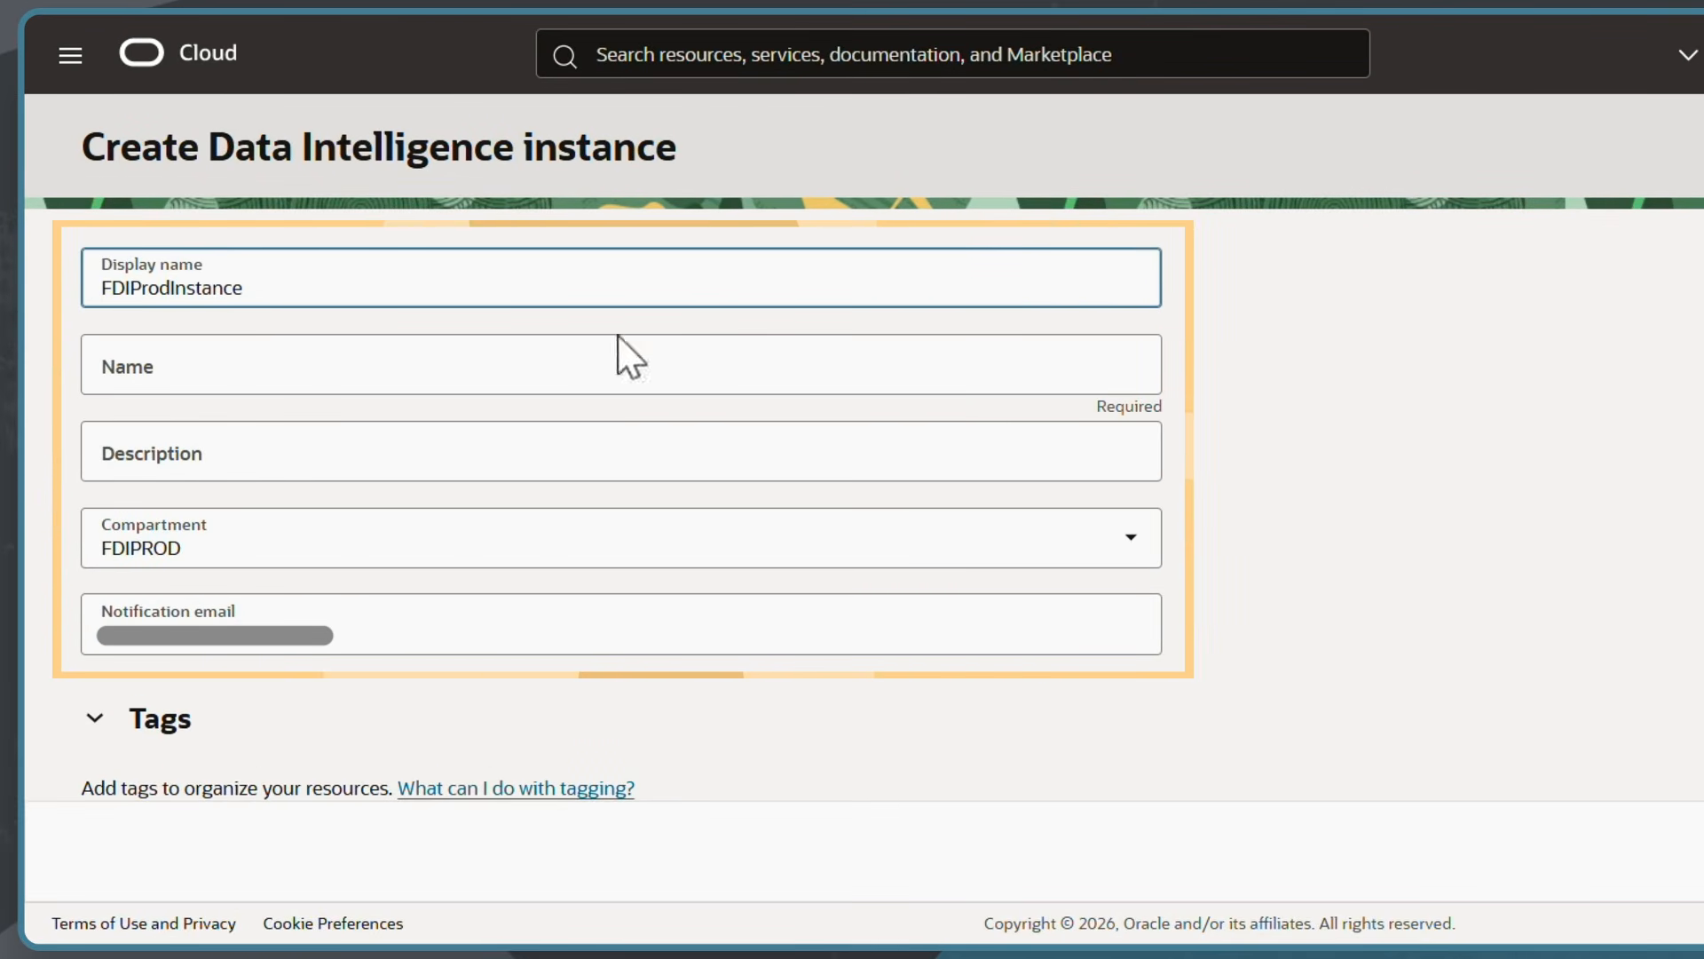
click(371, 371)
text(FDIProdIns)
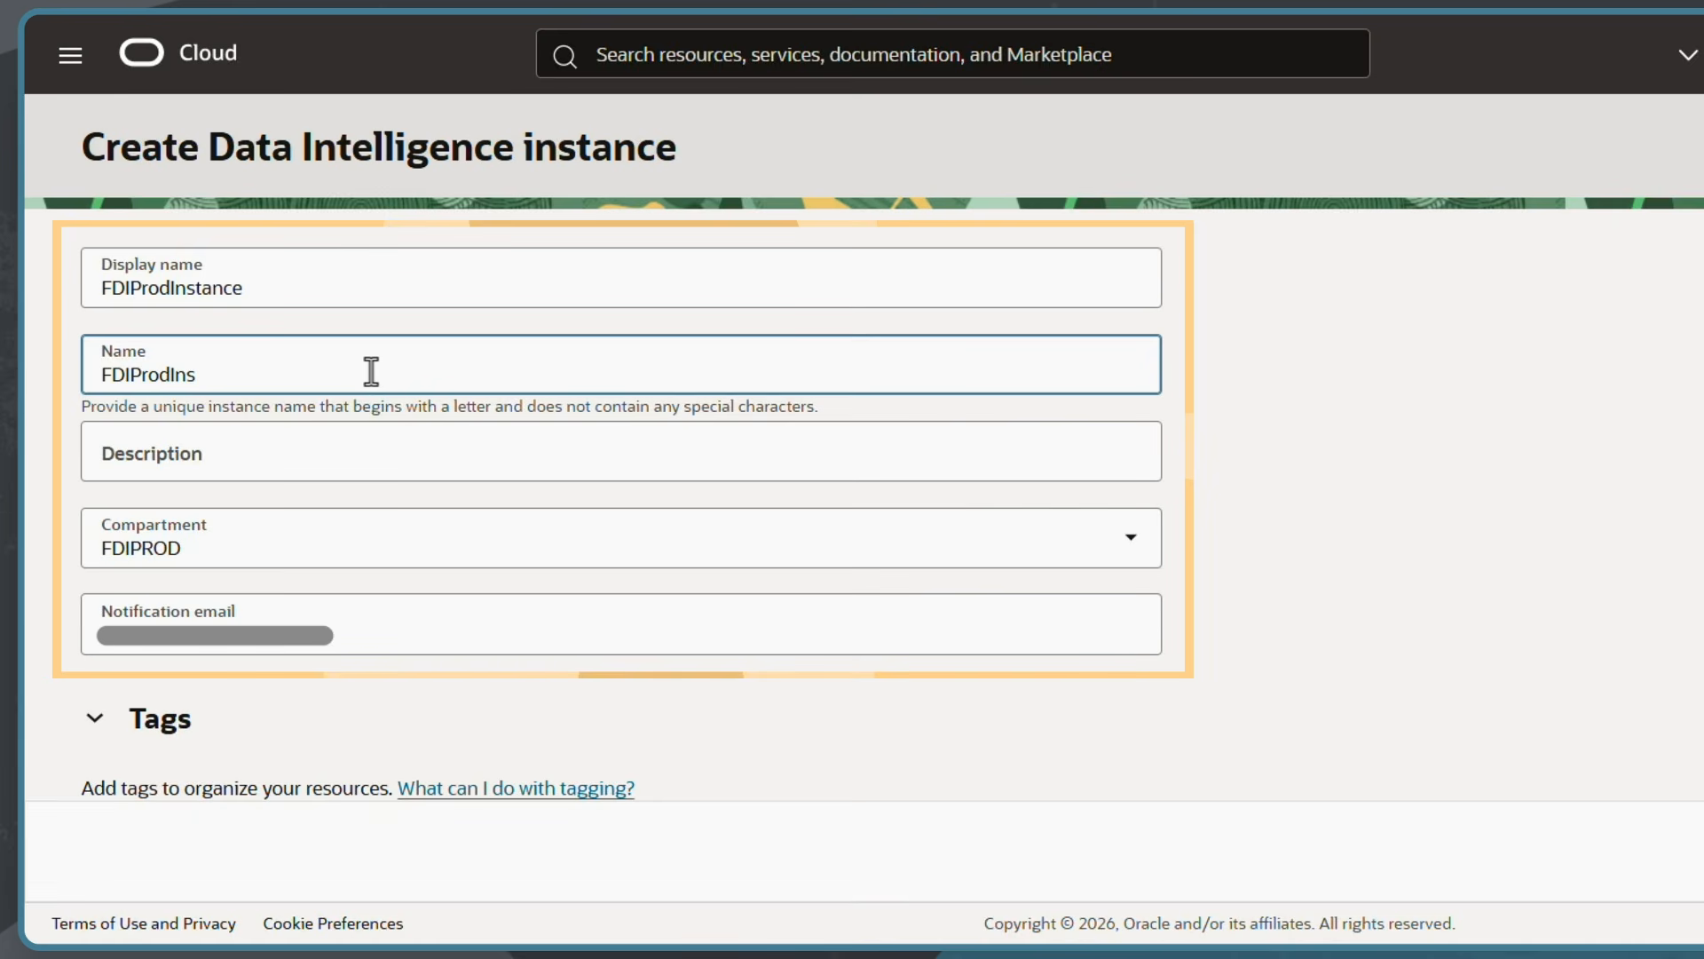
click(229, 449)
text(My Orgs FDI Prod Instance)
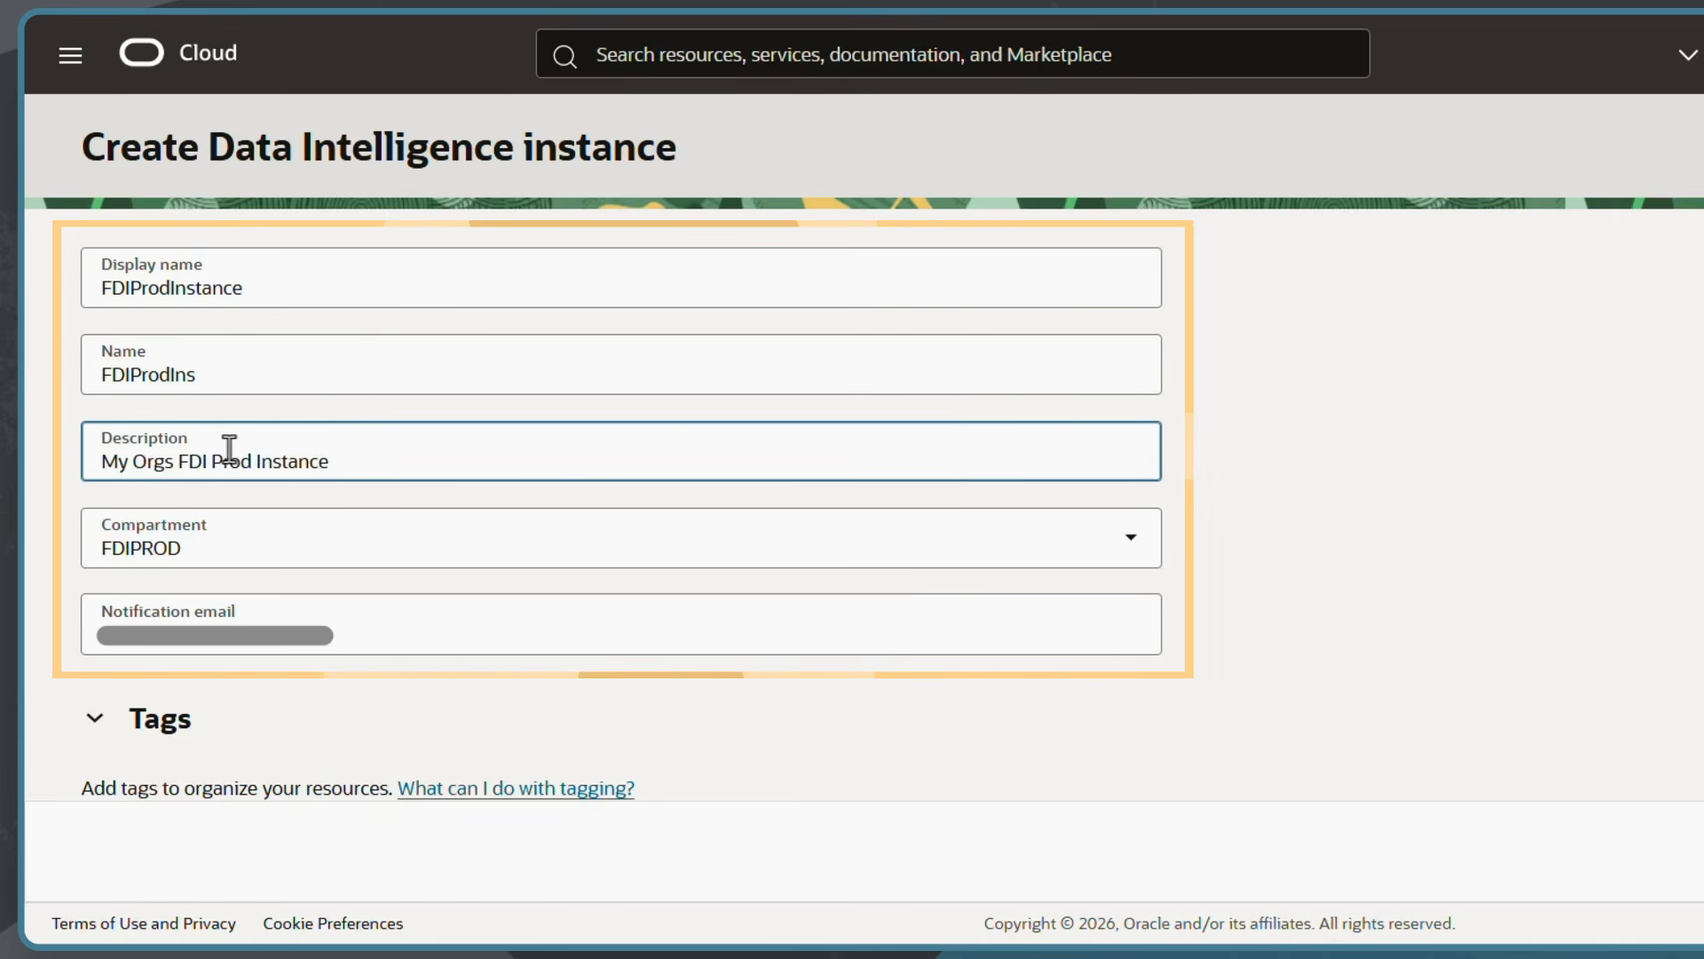
click(669, 543)
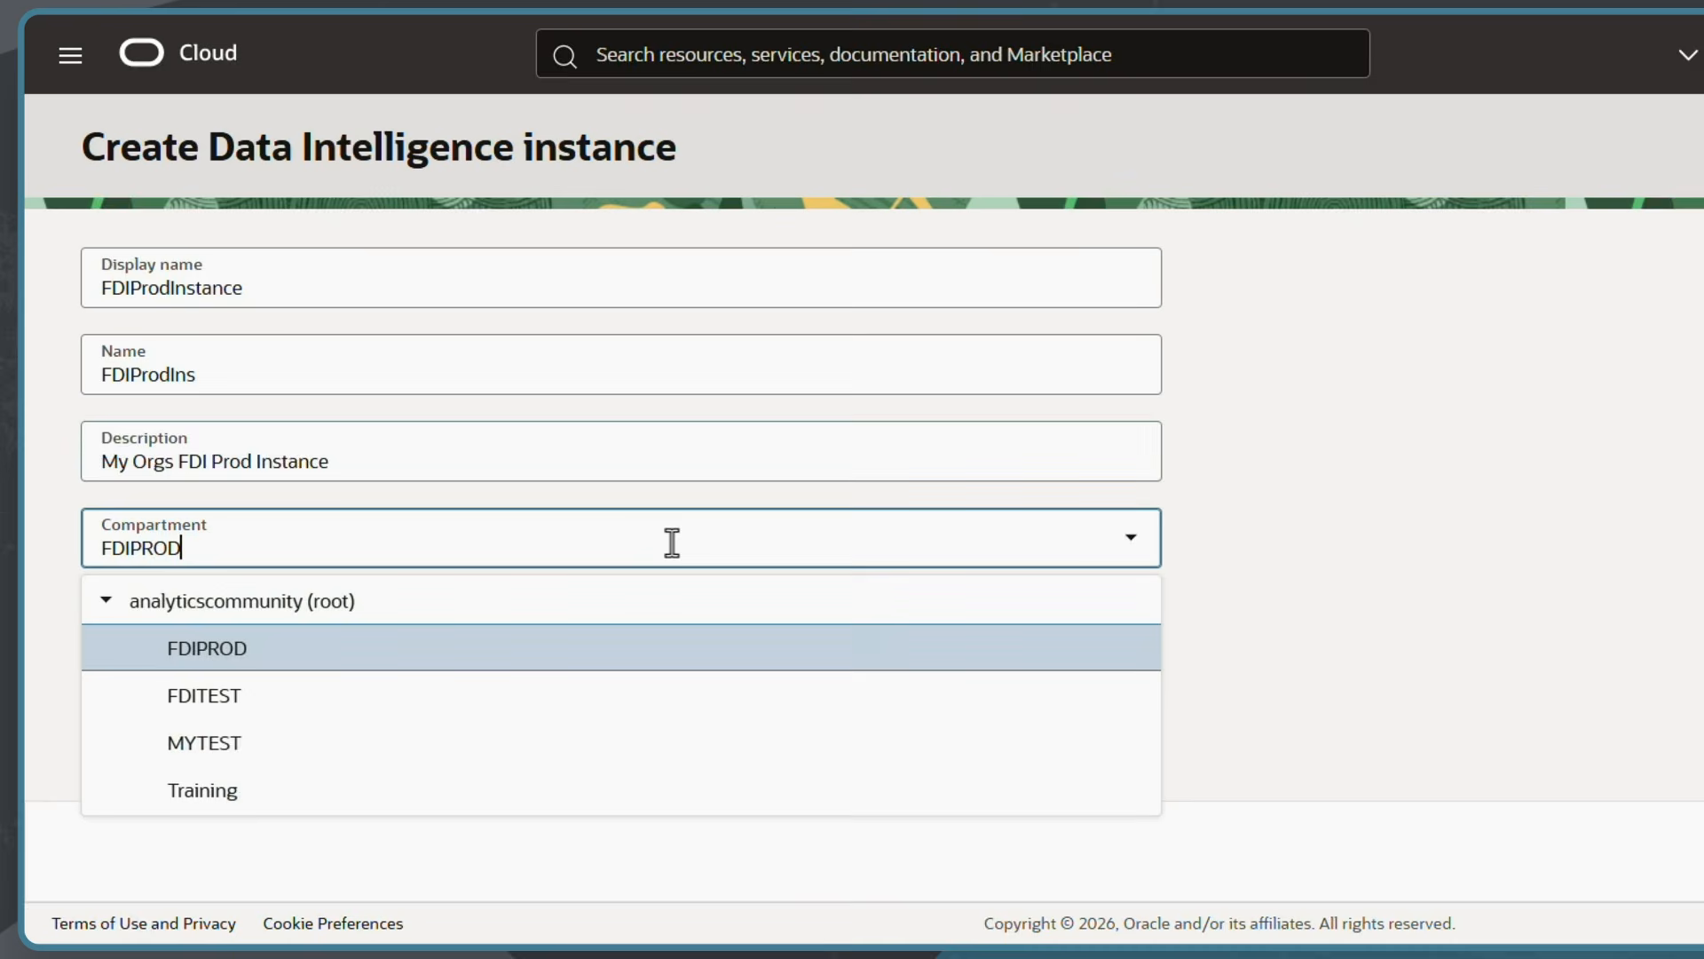
click(579, 671)
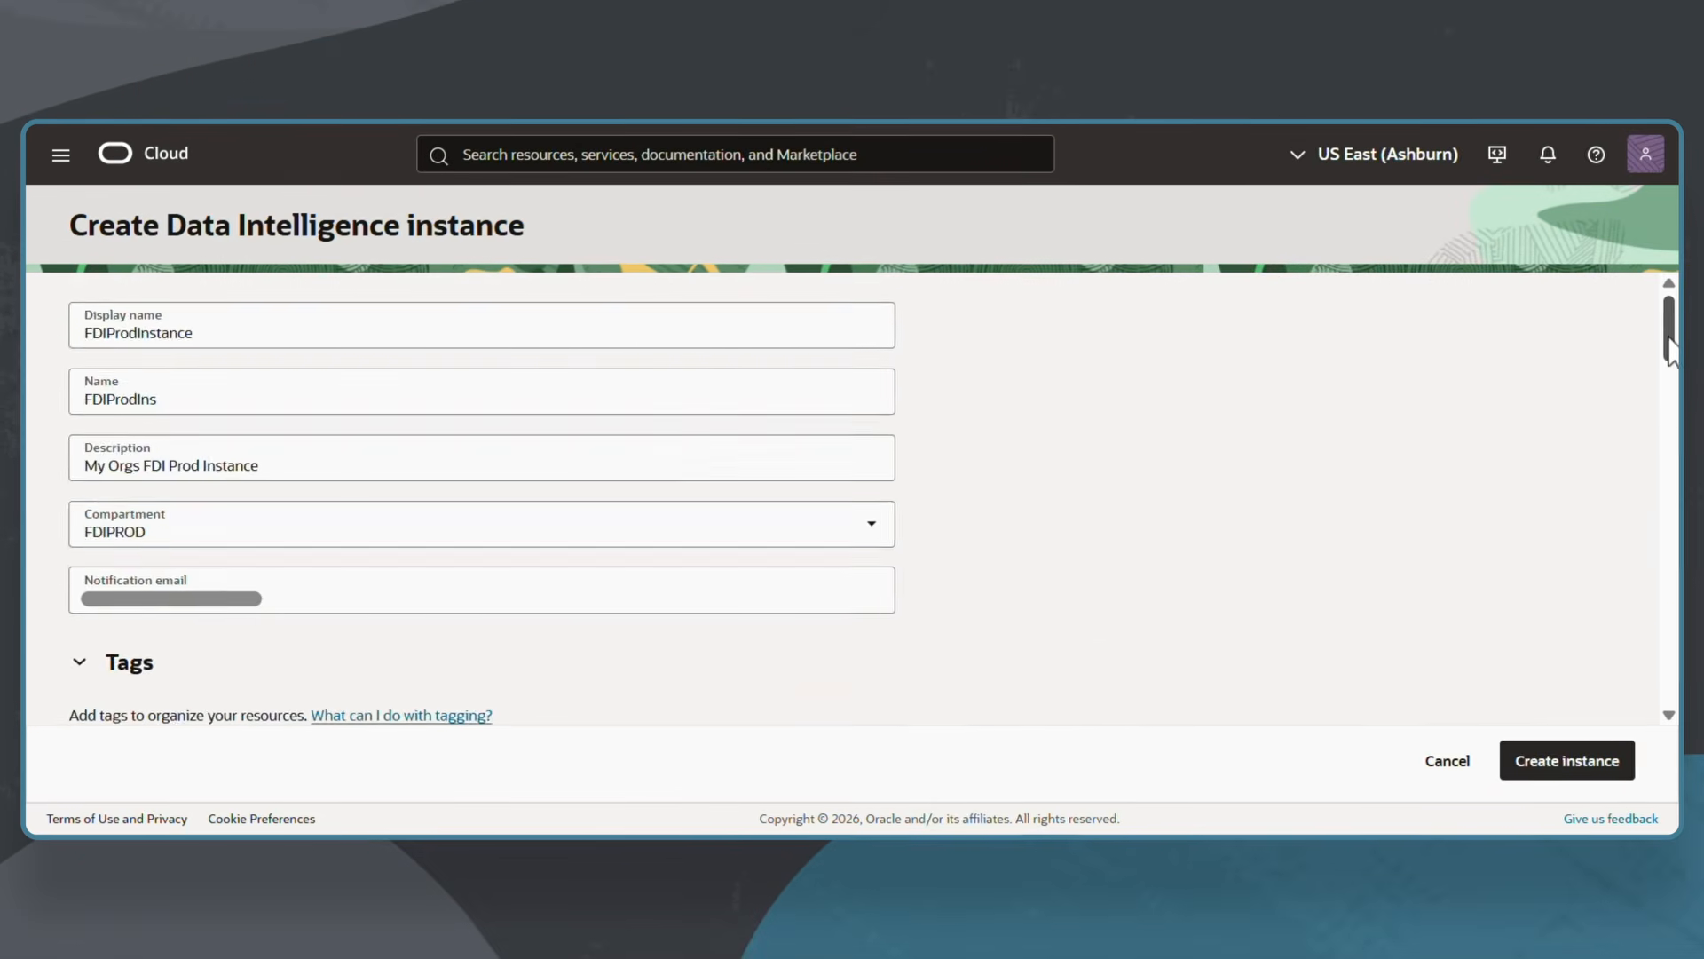
Set the instance's intended use to Production.
scroll(1672, 395, down, 3)
scroll(1672, 395, down, 3)
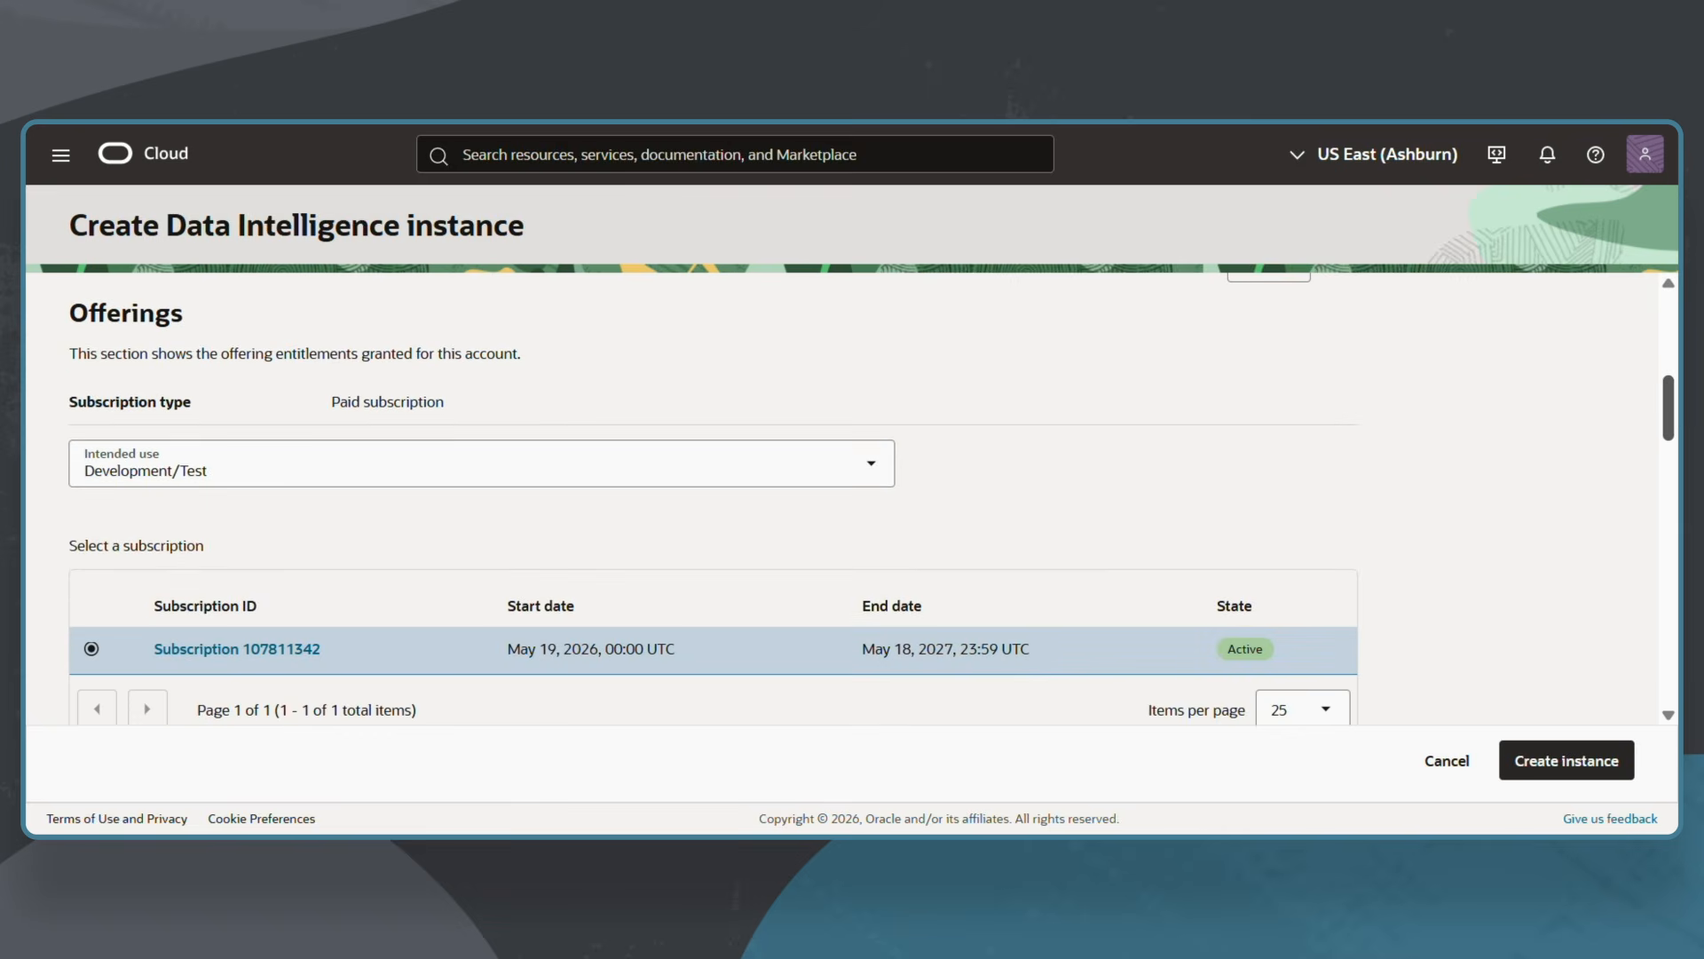
click(872, 483)
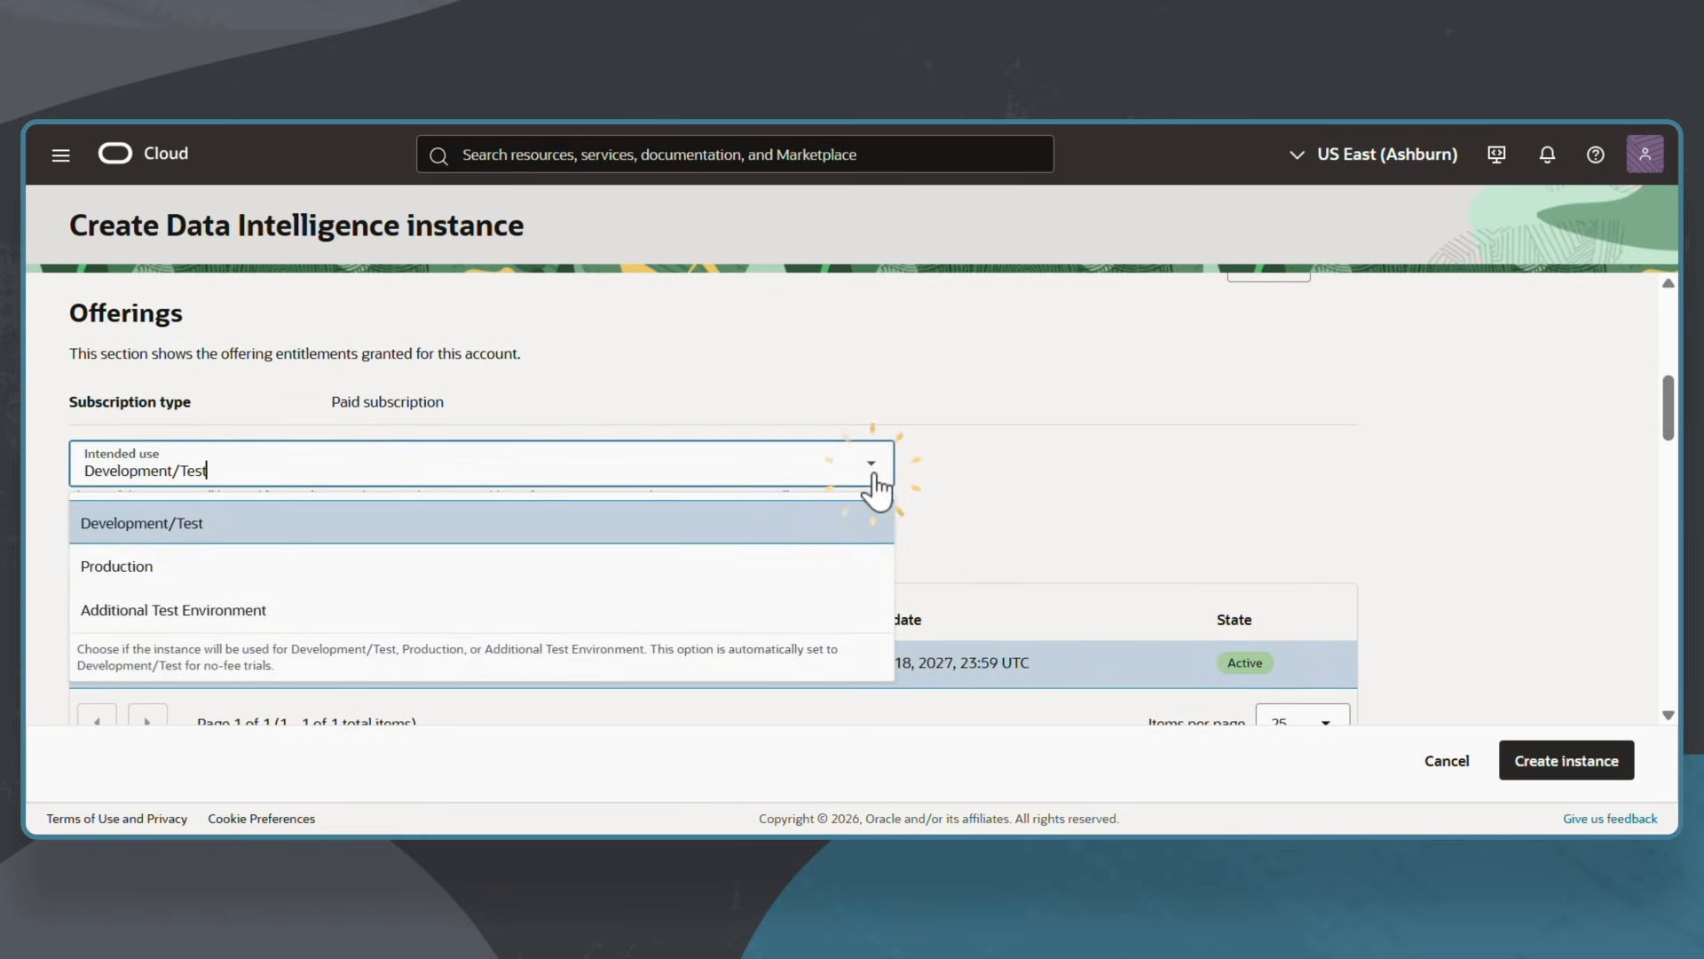
click(609, 569)
scroll(1673, 418, down, 3)
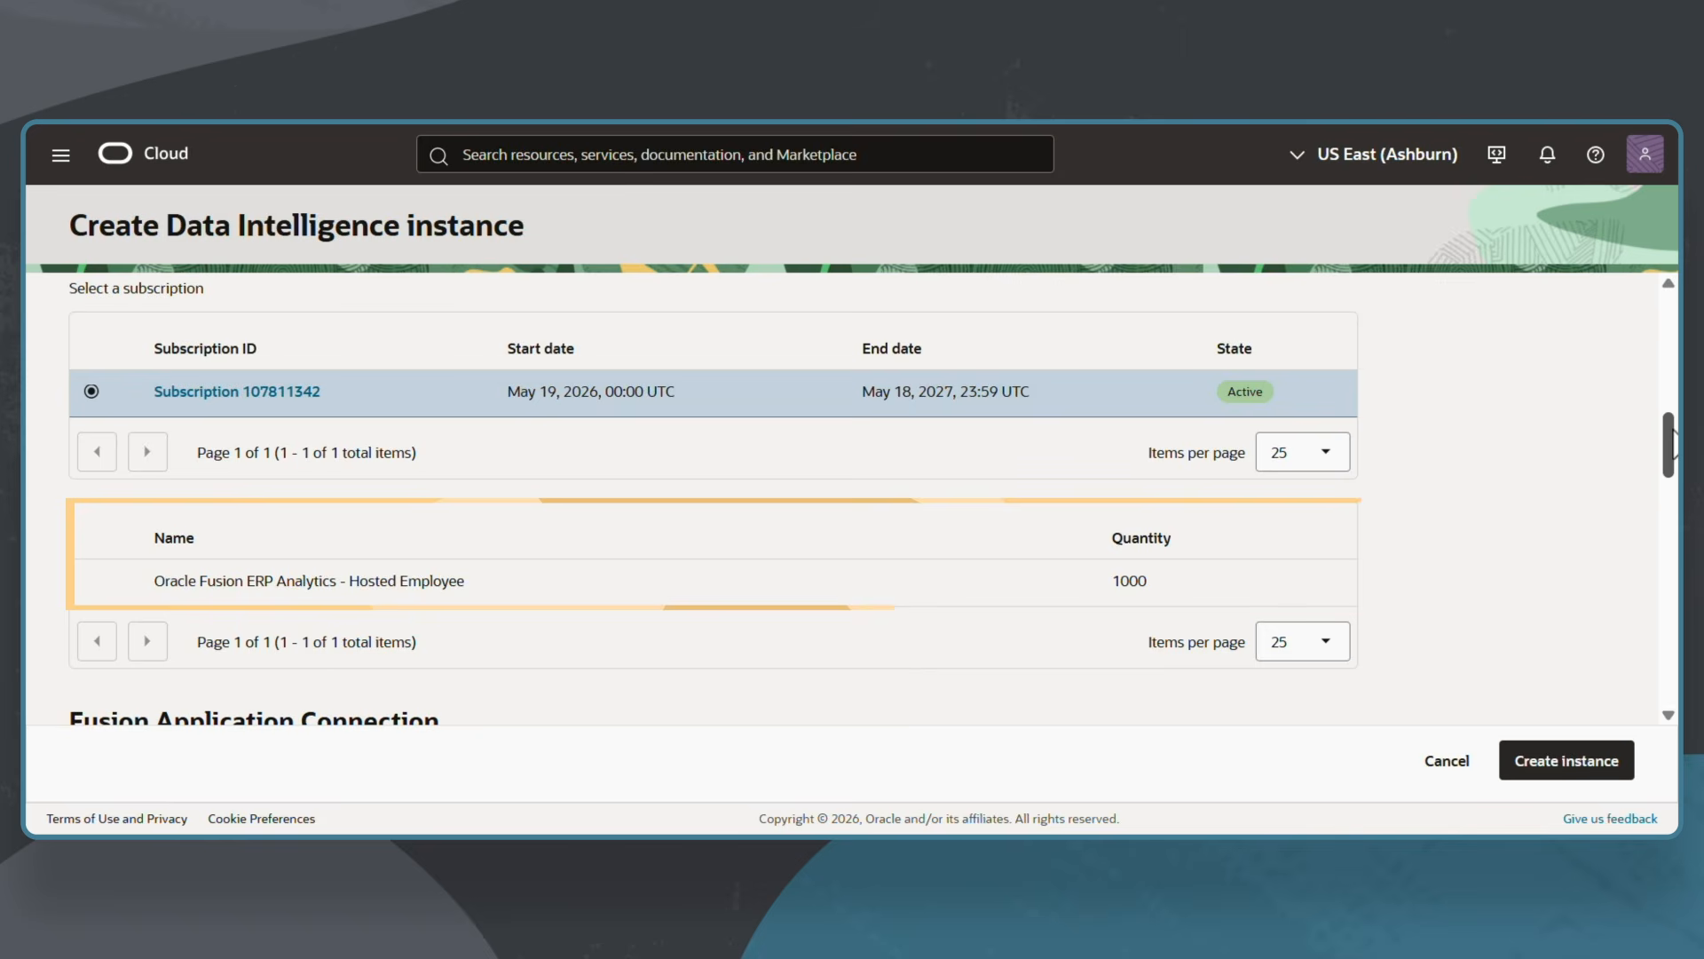
drag(1674, 441, 1676, 488)
click(344, 444)
text(https://icjljb.fa.ocs.oraclecloud.com)
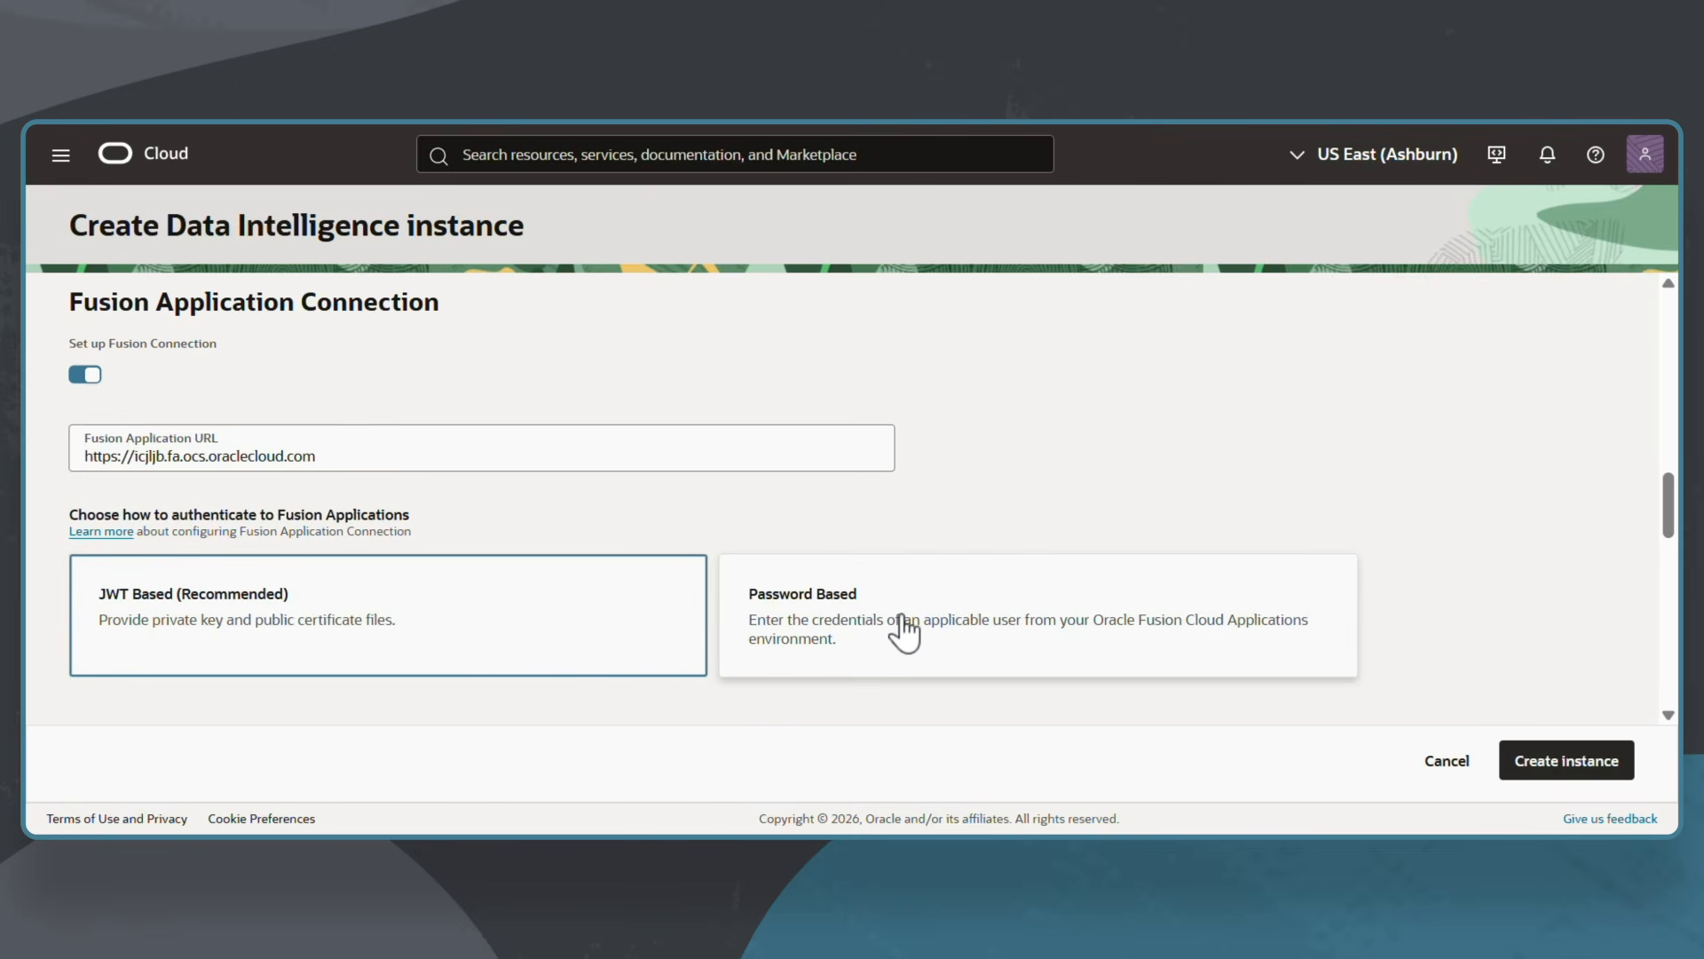
Preview Password Based authentication, then return to JWT Based (Recommended) authentication.
scroll(1660, 569, down, 3)
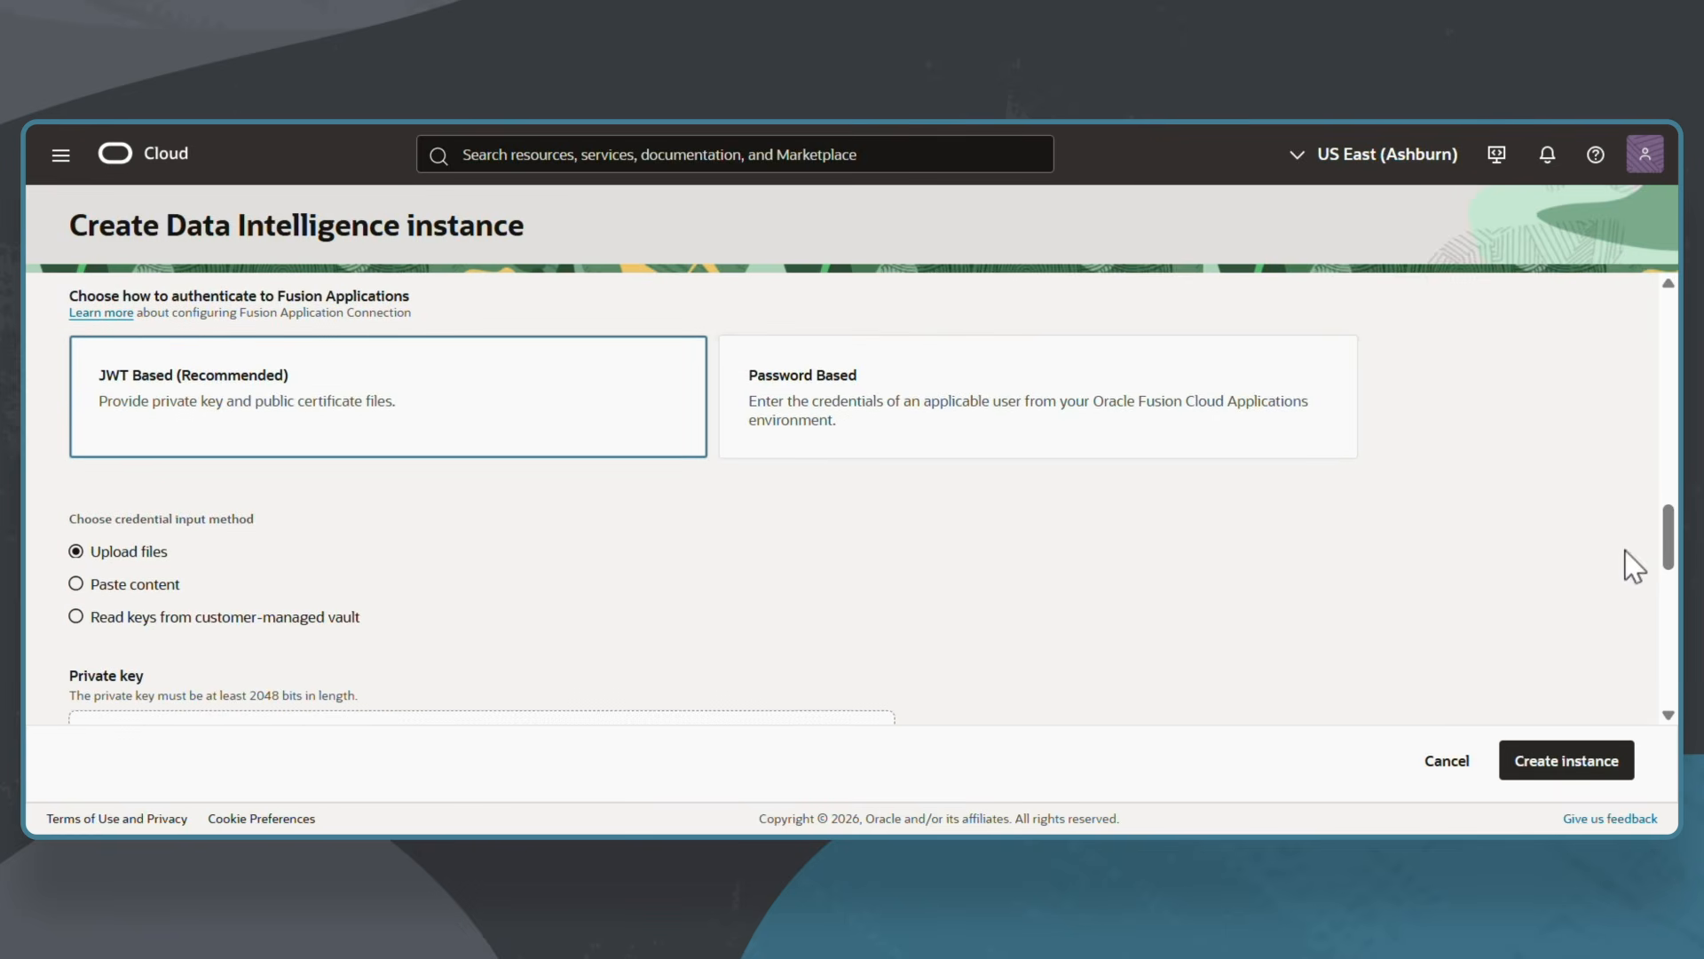
click(848, 425)
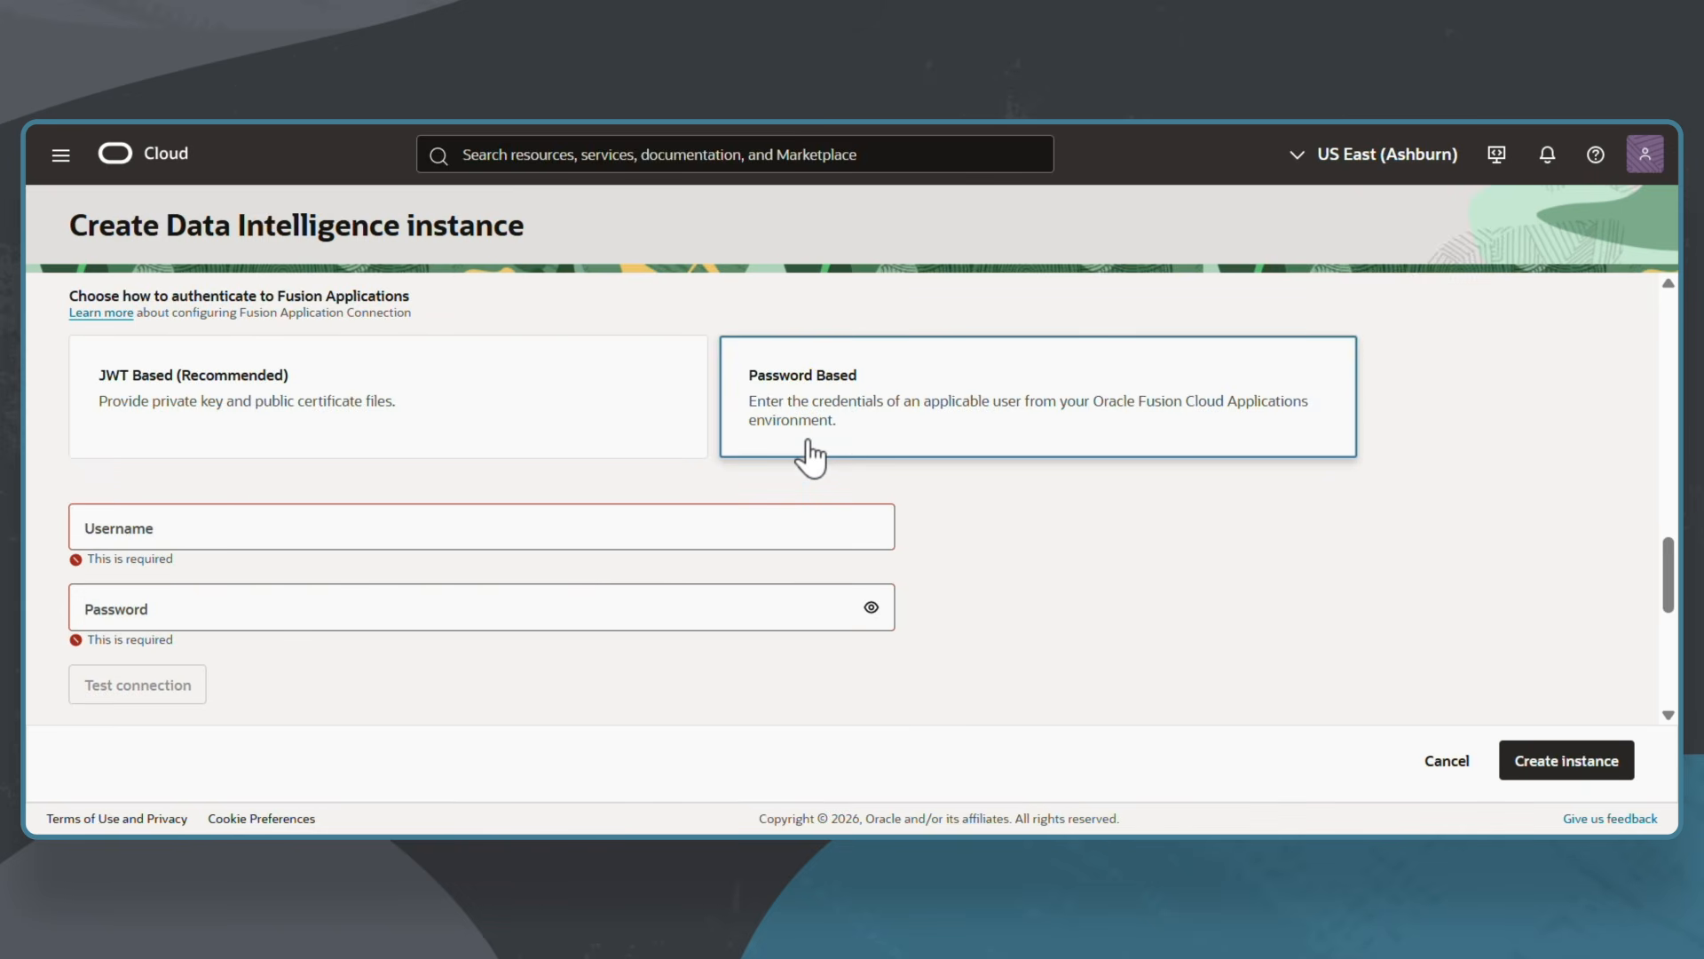
click(582, 411)
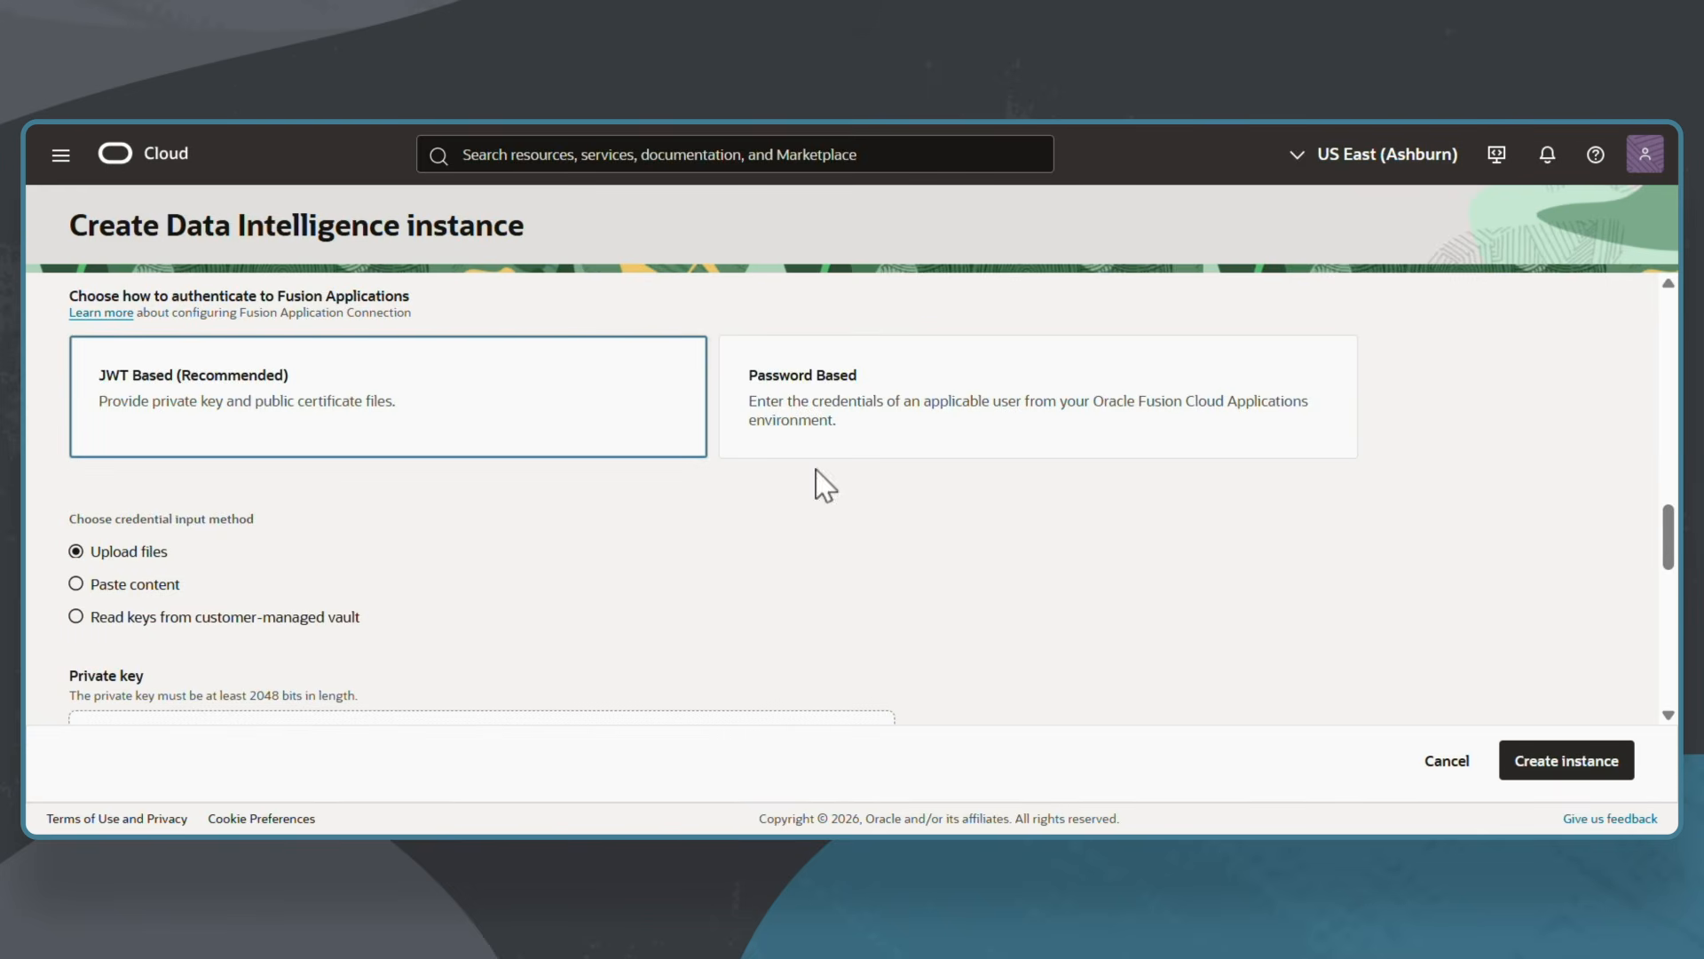
drag(1668, 533, 1671, 592)
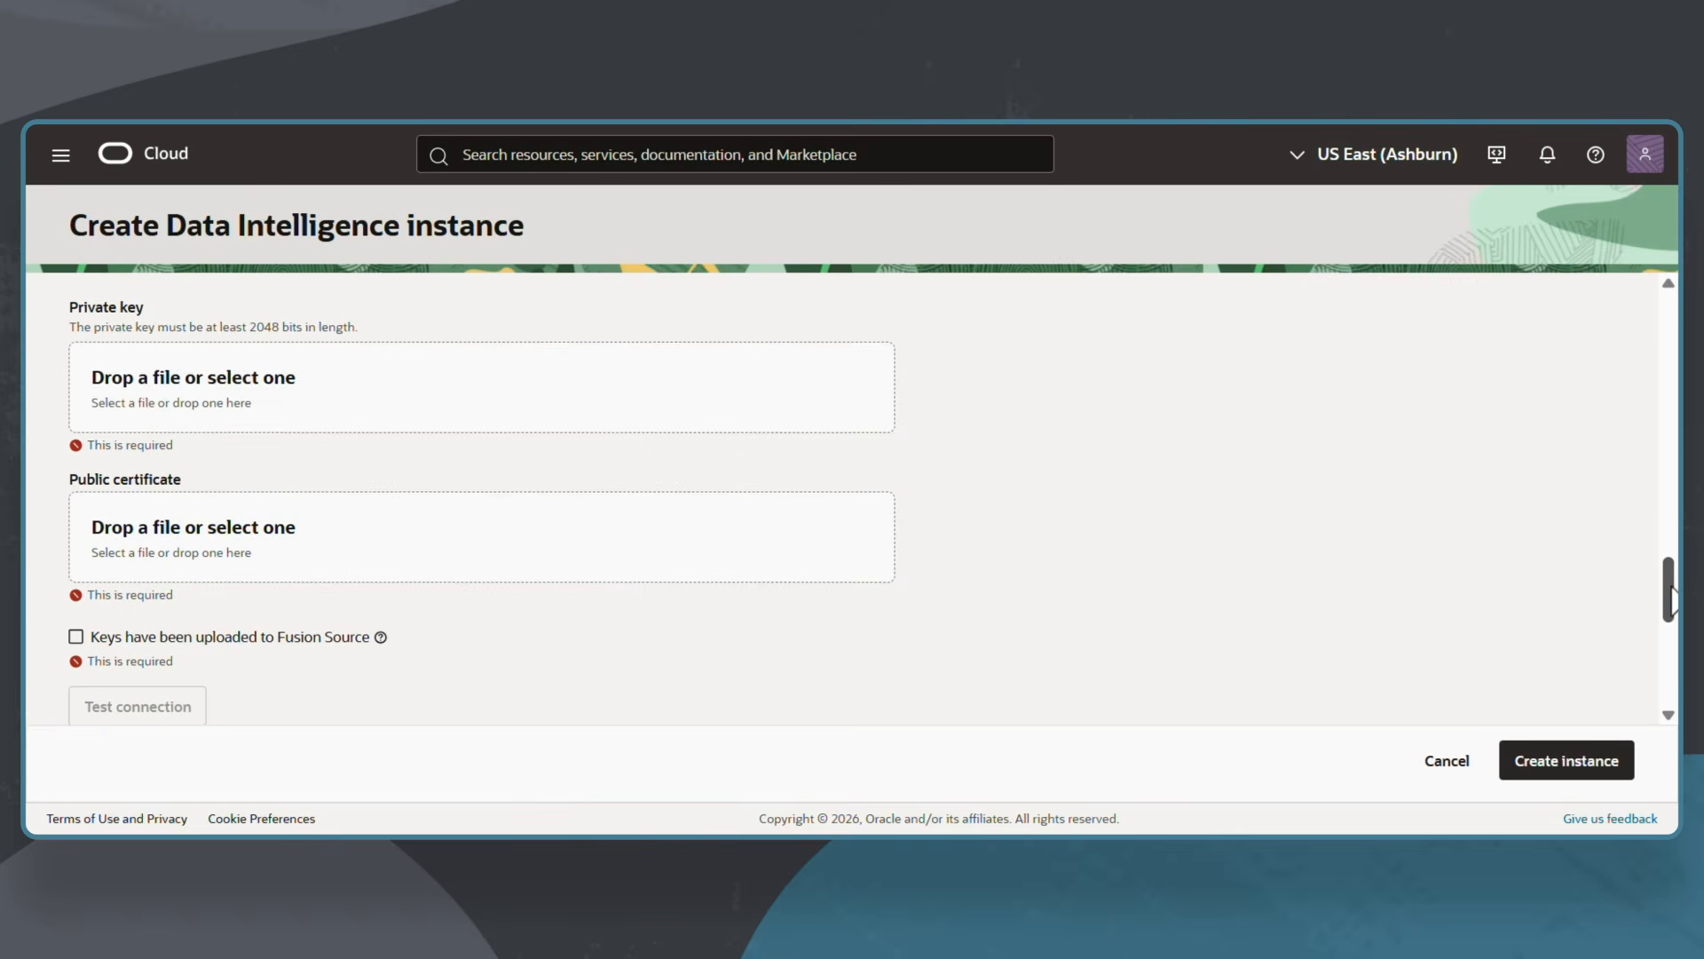
Upload jwt_private.key as the private key file.
click(497, 388)
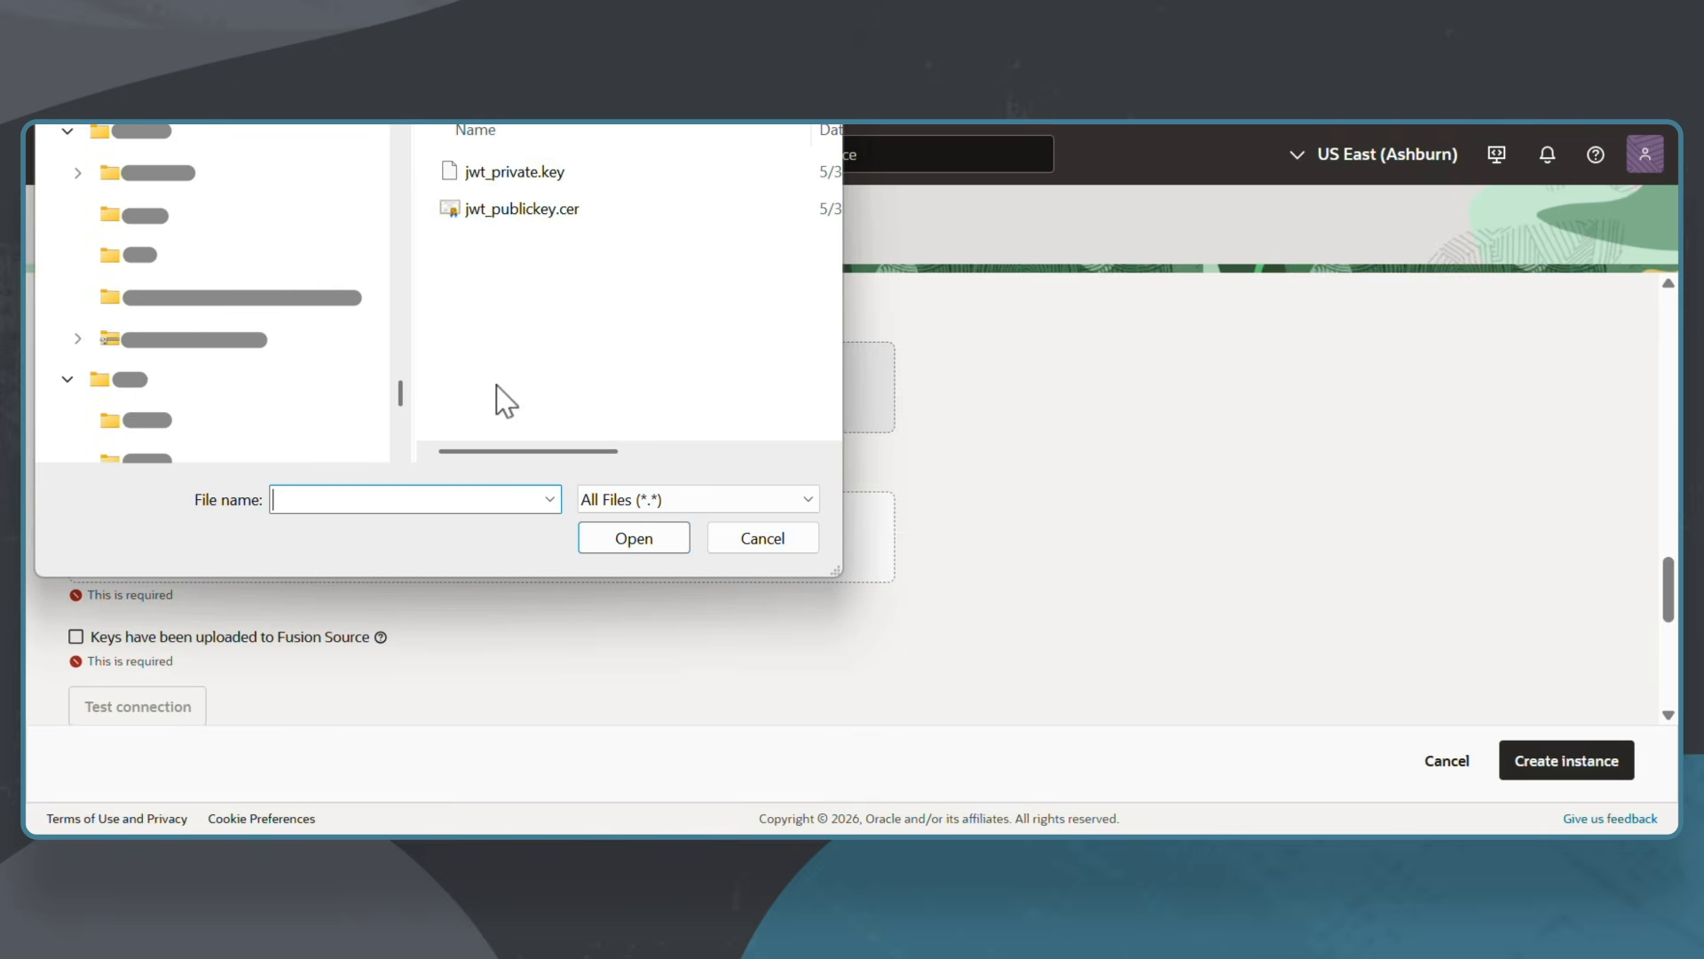
click(525, 174)
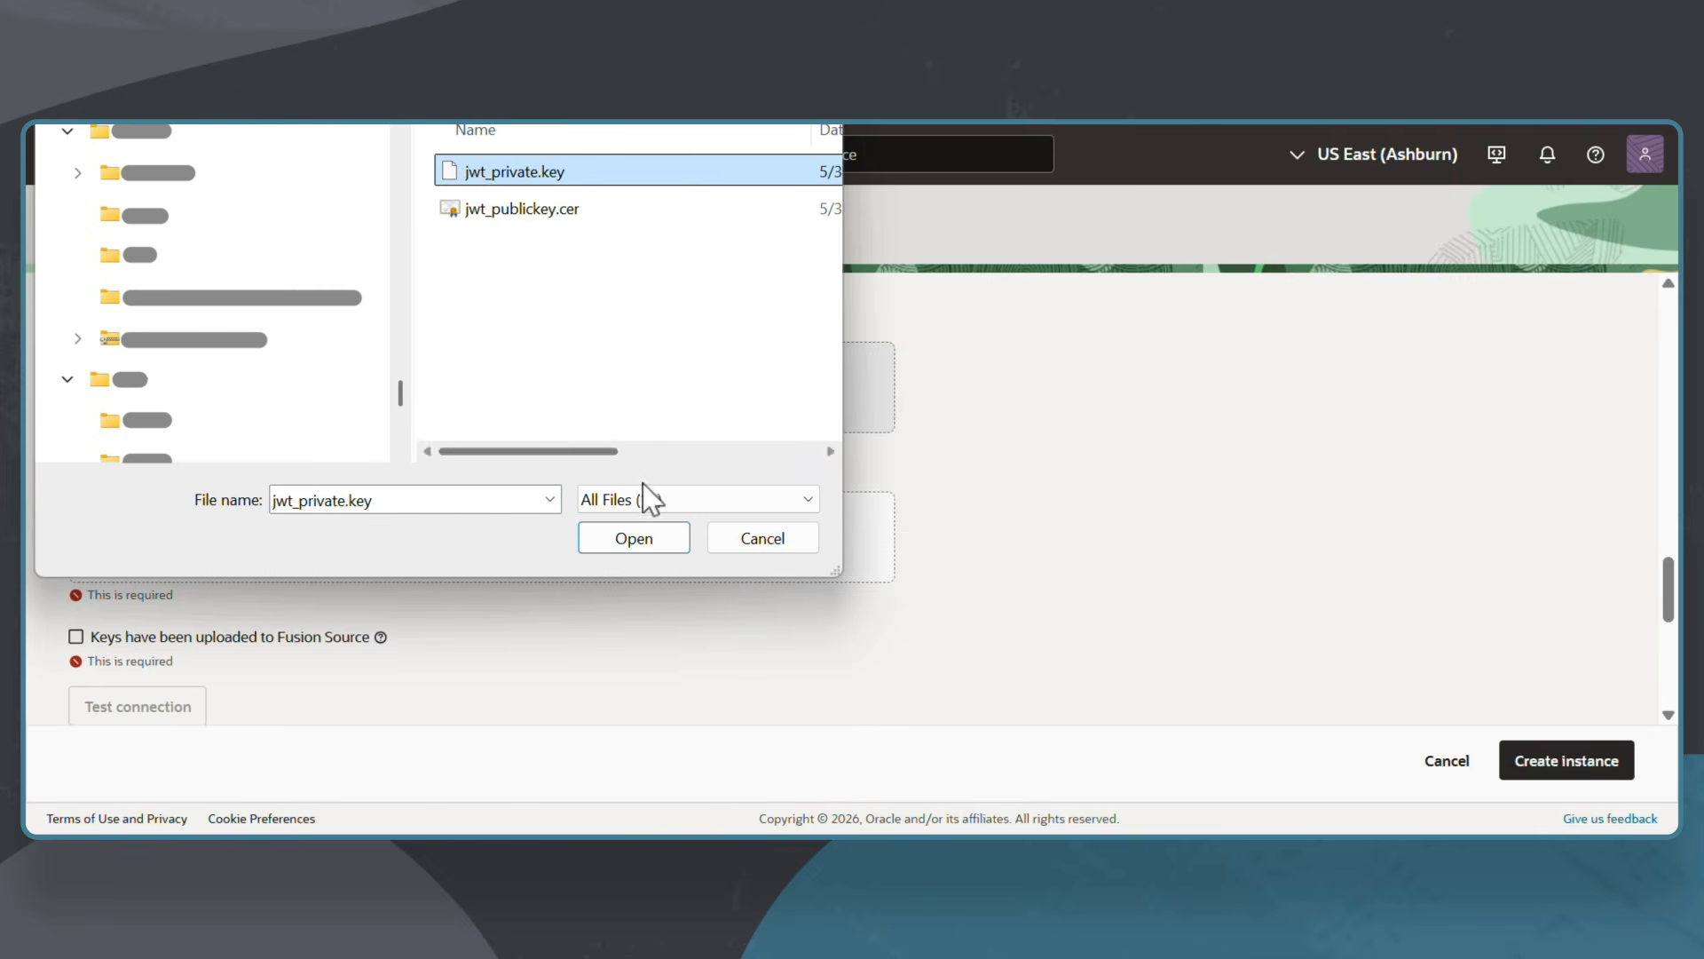
click(634, 538)
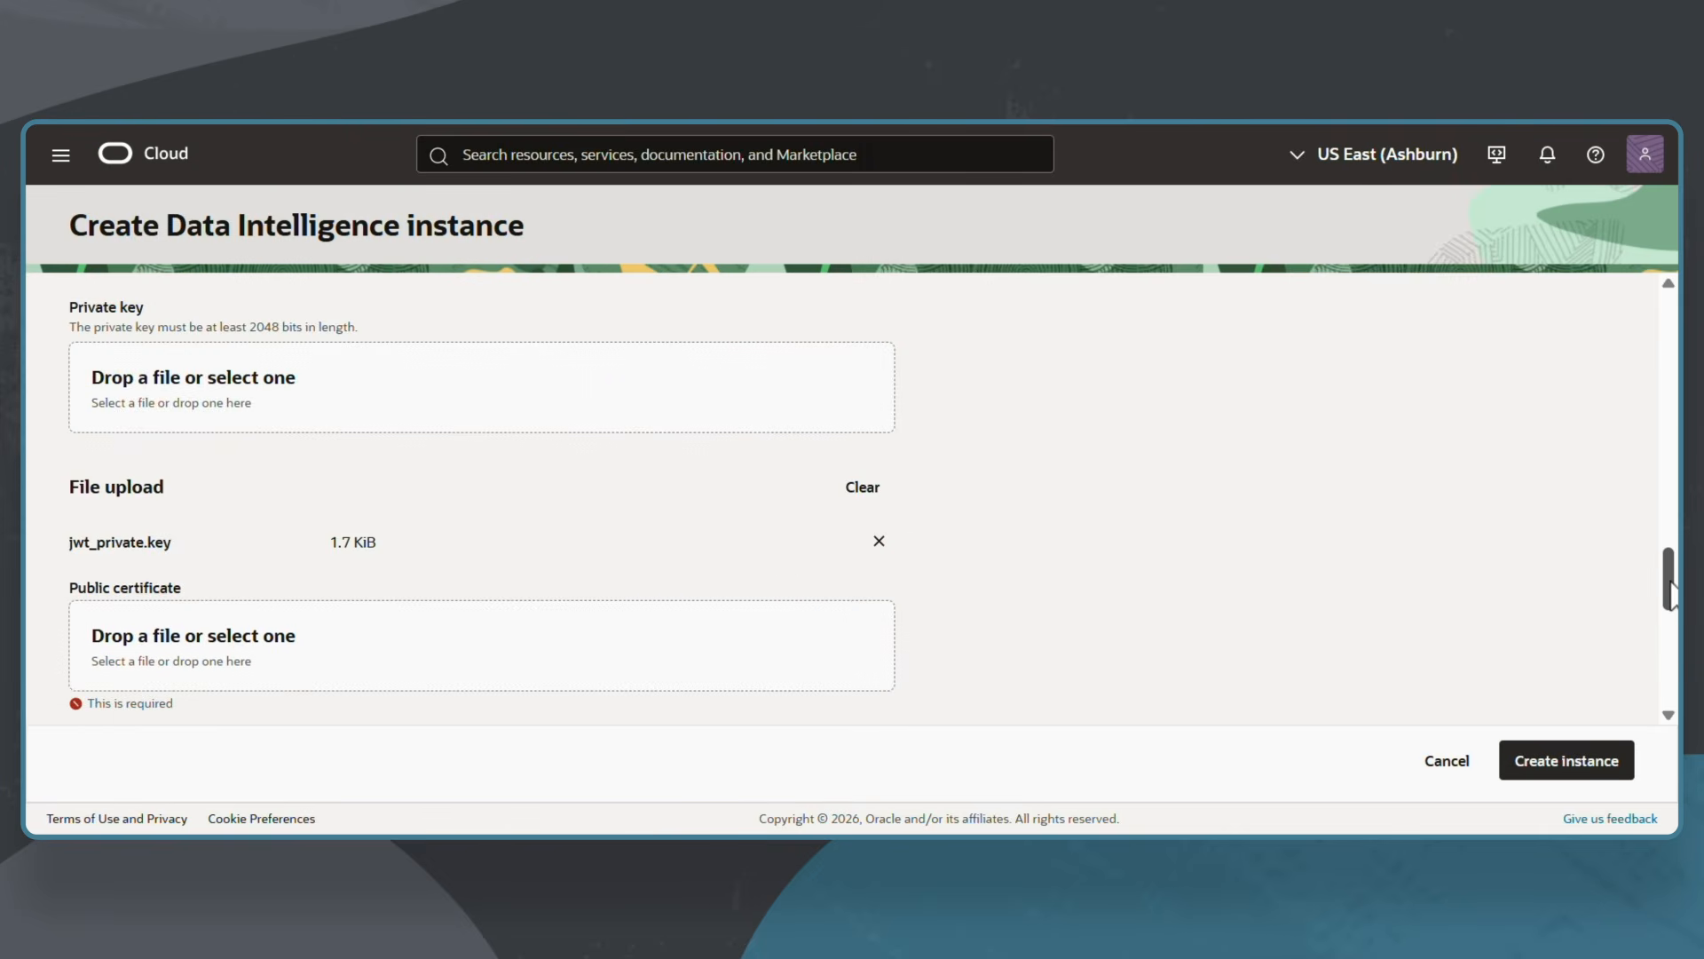
Upload jwt_publickey.cer, mark keys uploaded to Fusion Source, and test the connection successfully.
scroll(1668, 621, down, 3)
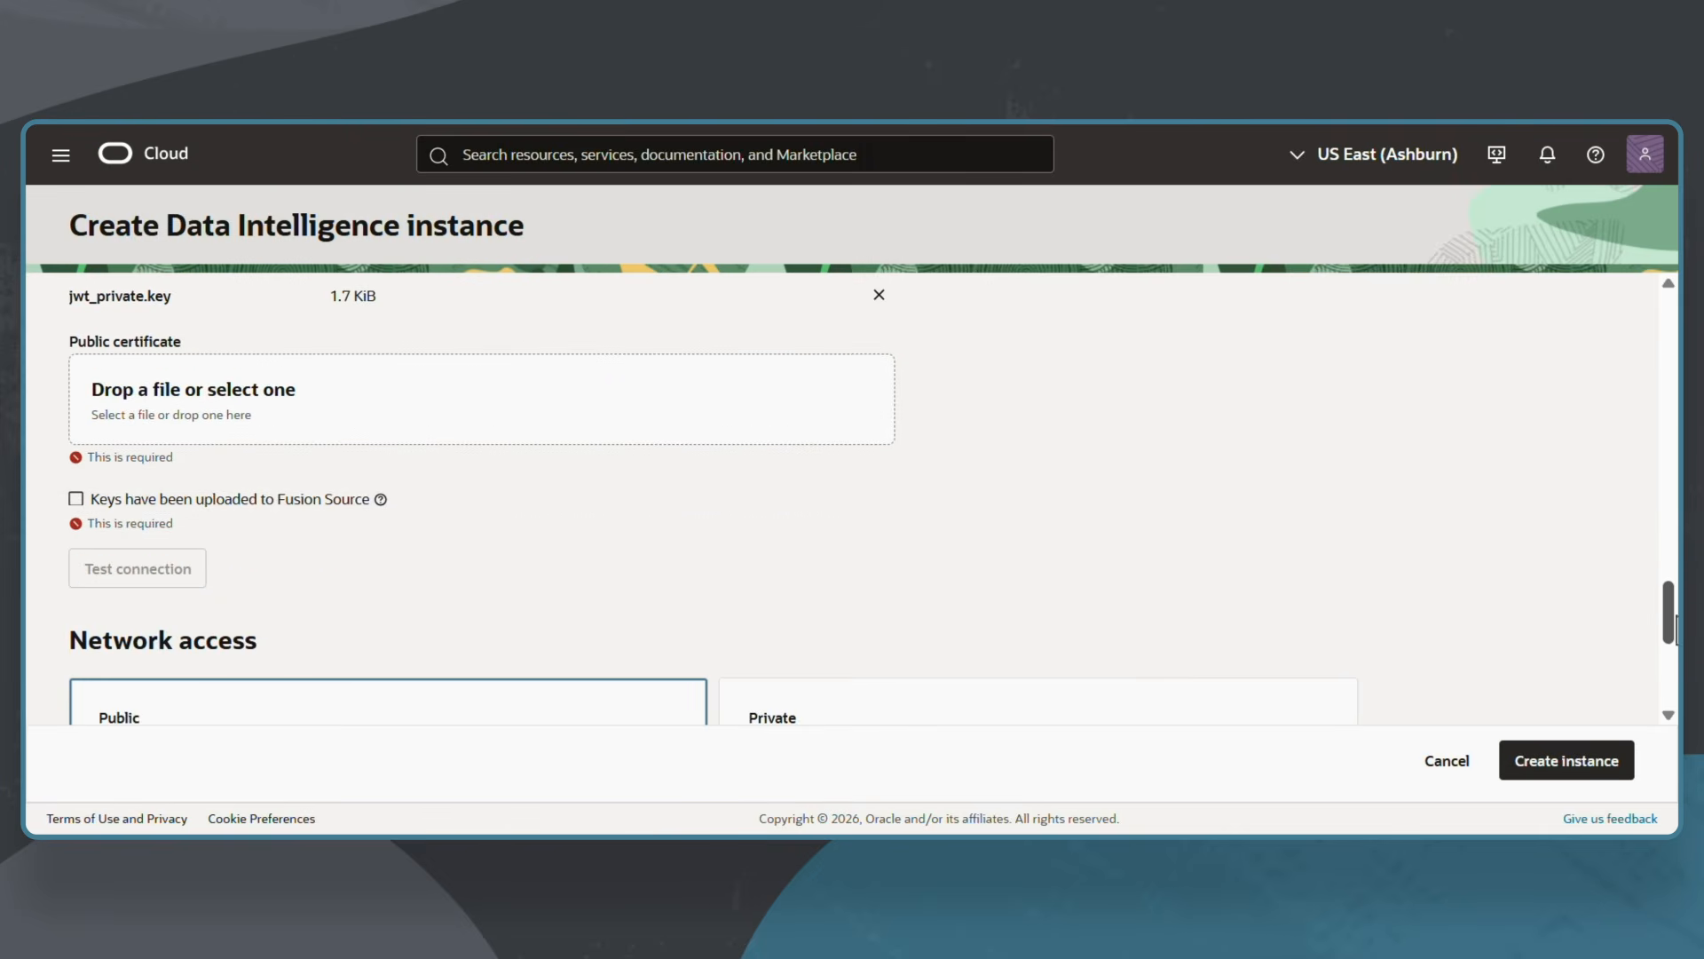
click(421, 395)
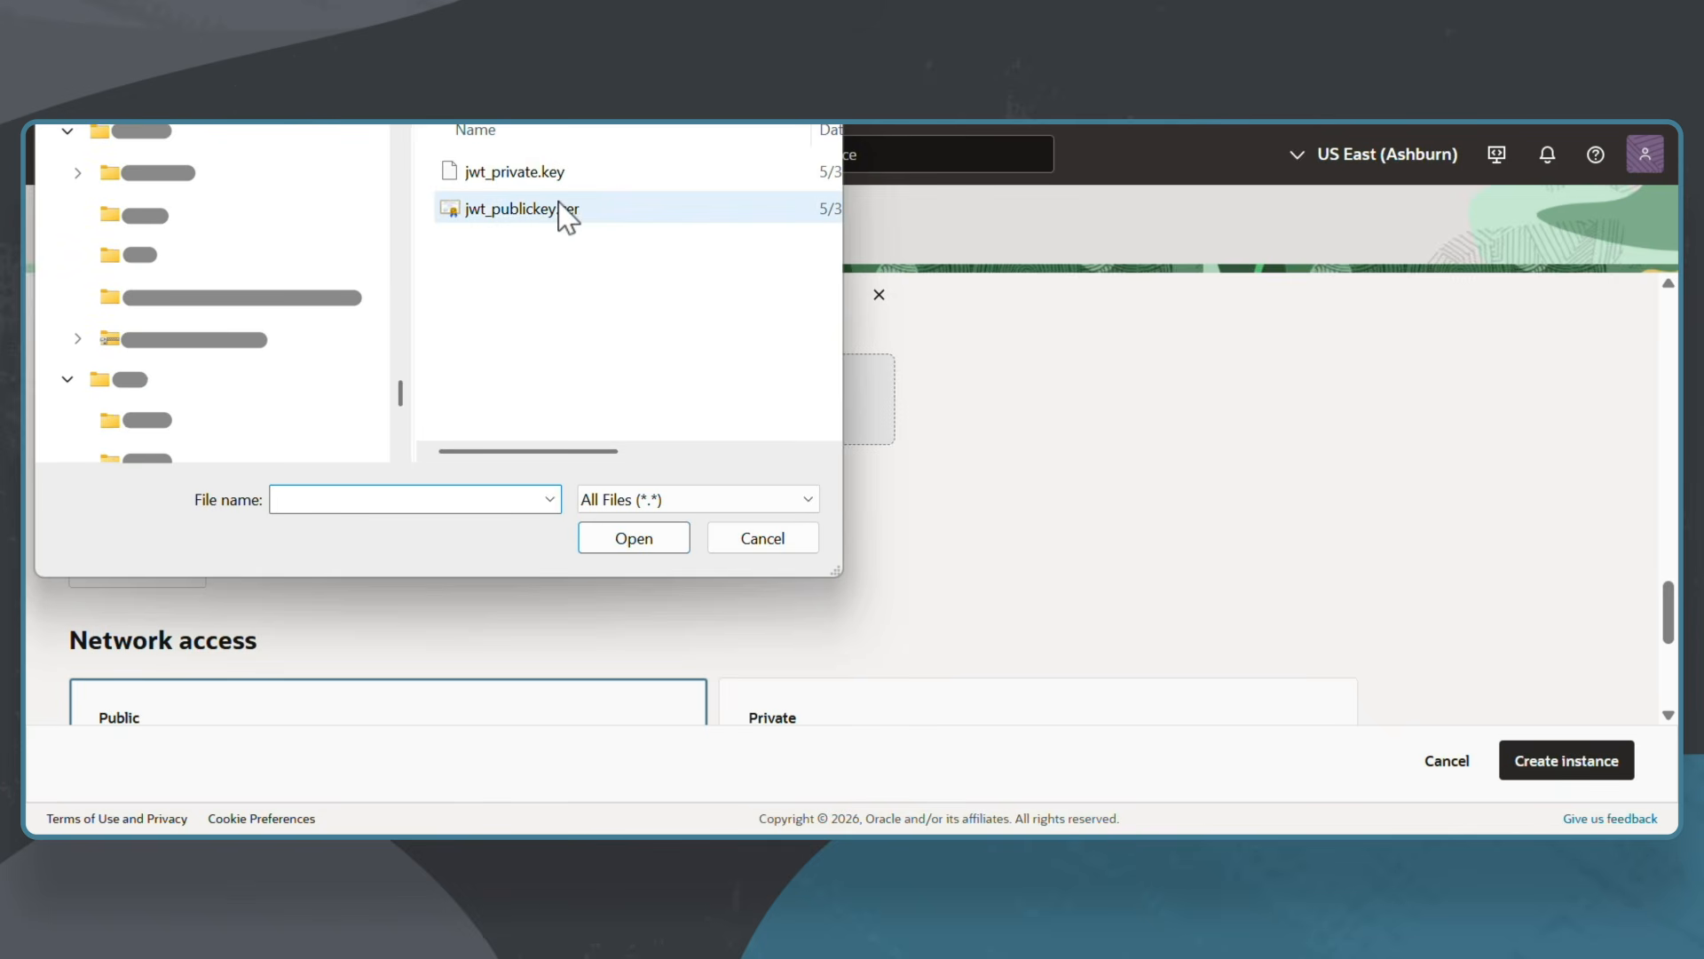
click(562, 212)
click(634, 538)
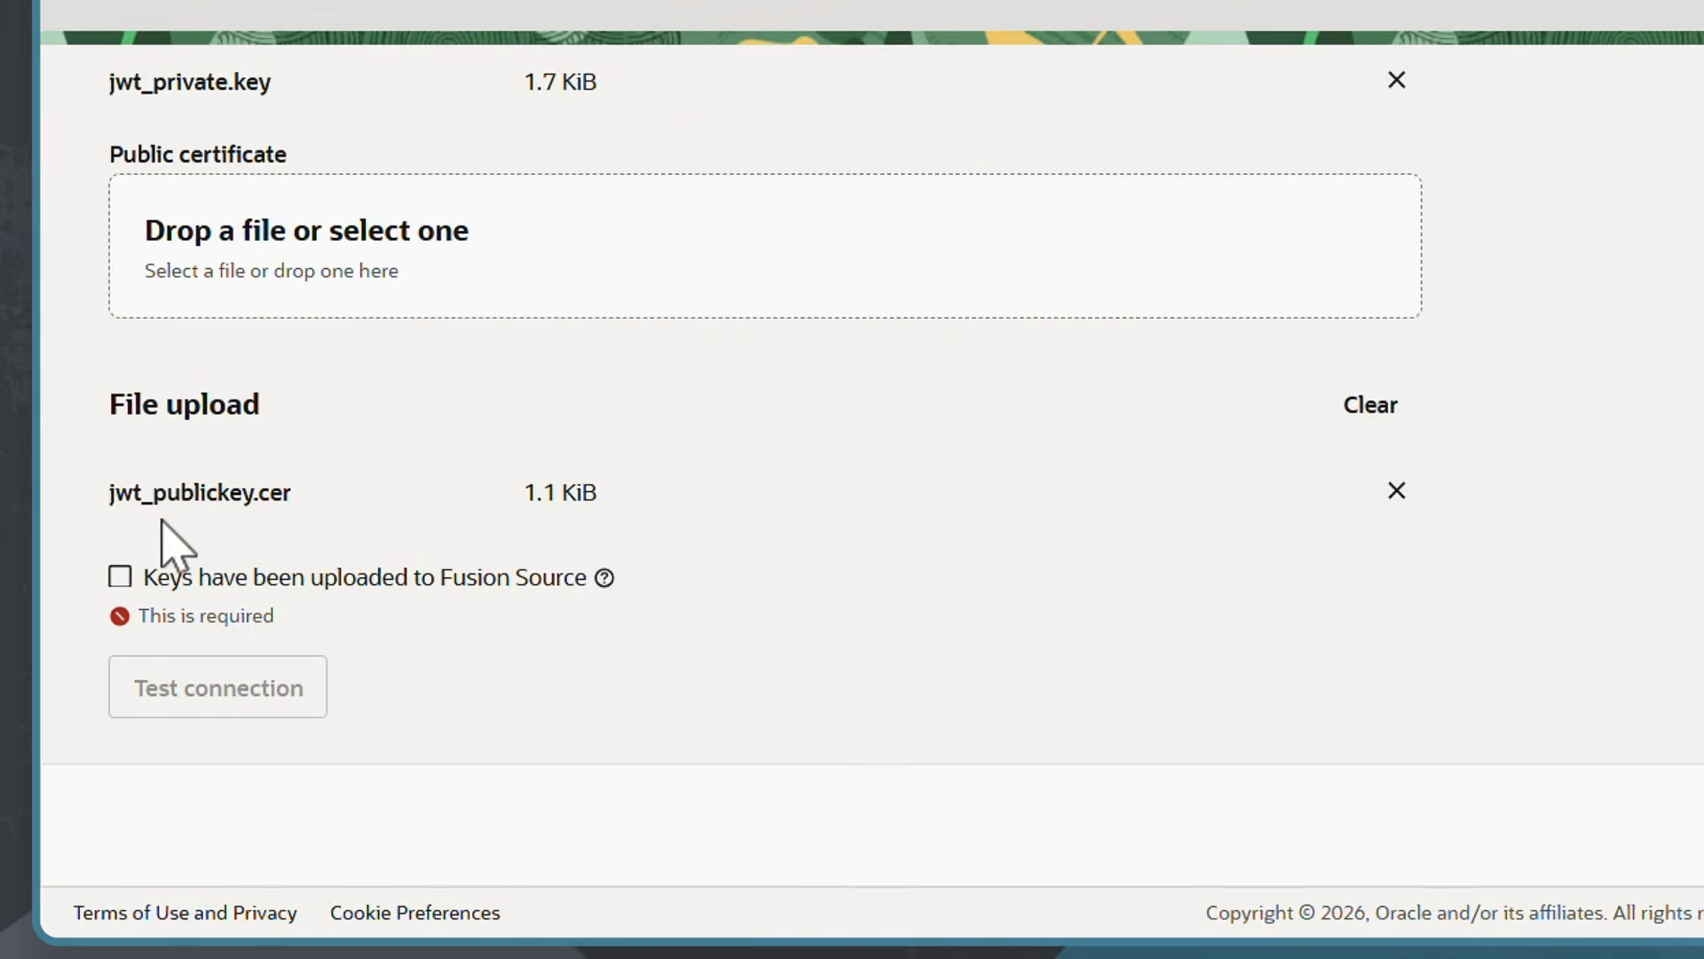
click(121, 577)
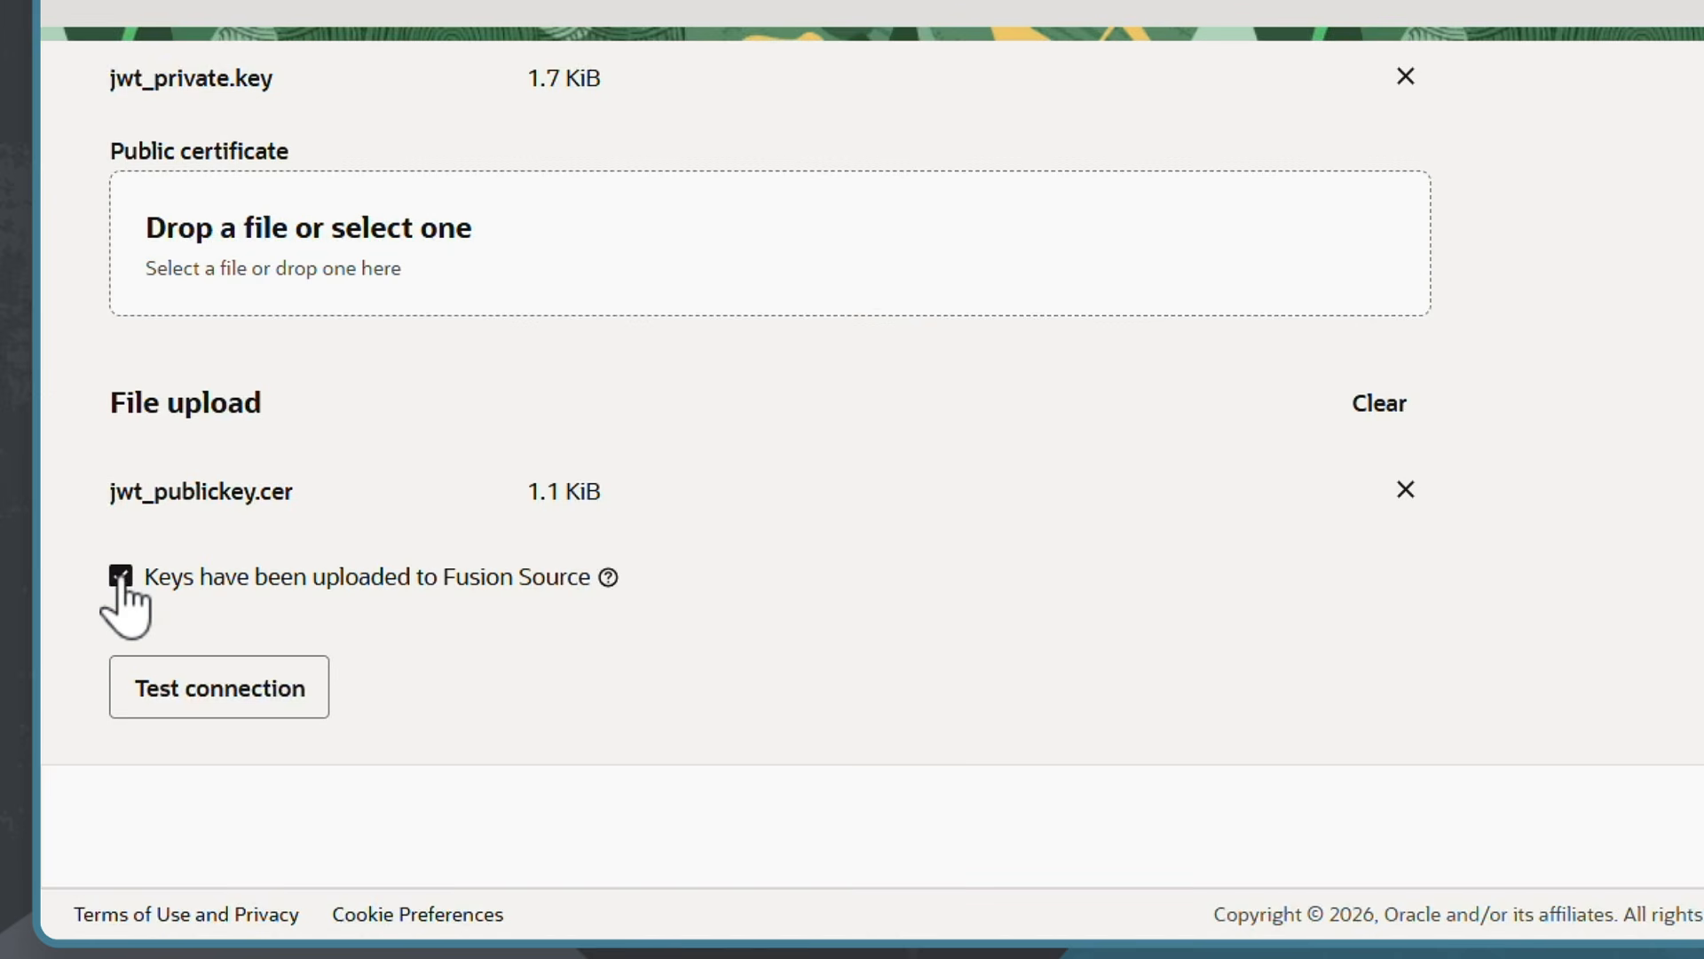
click(252, 703)
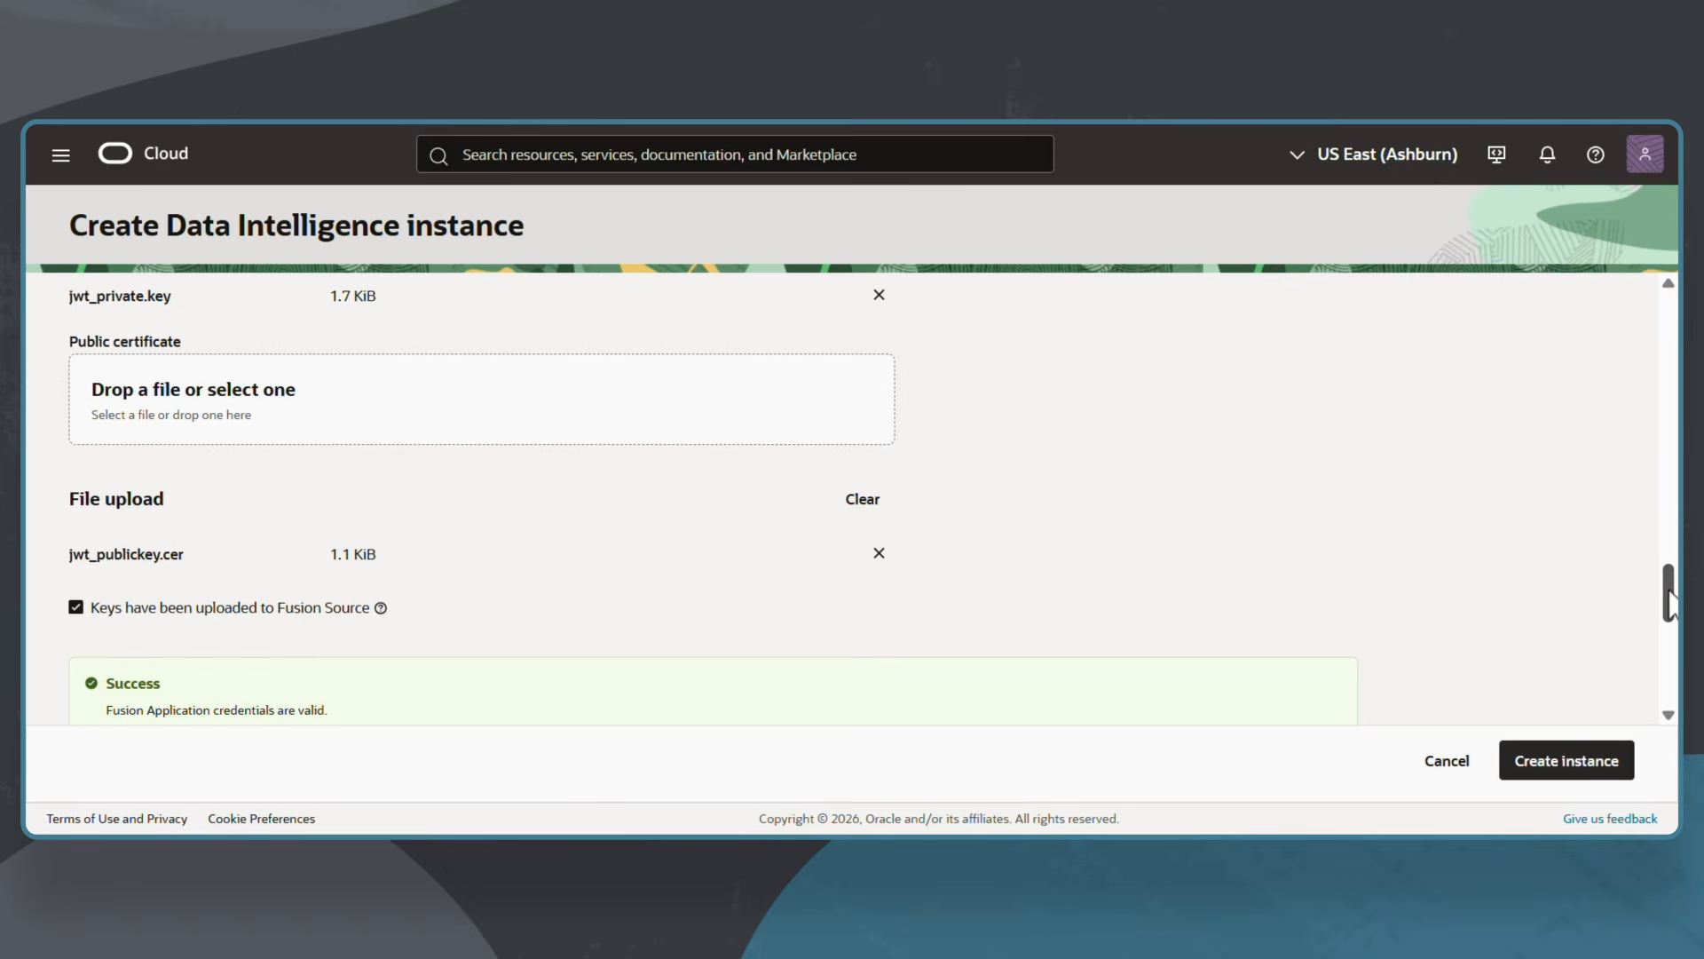
Scroll to Network access, leaving Public access and Register with Data Safe enabled.
drag(1669, 603, 1673, 672)
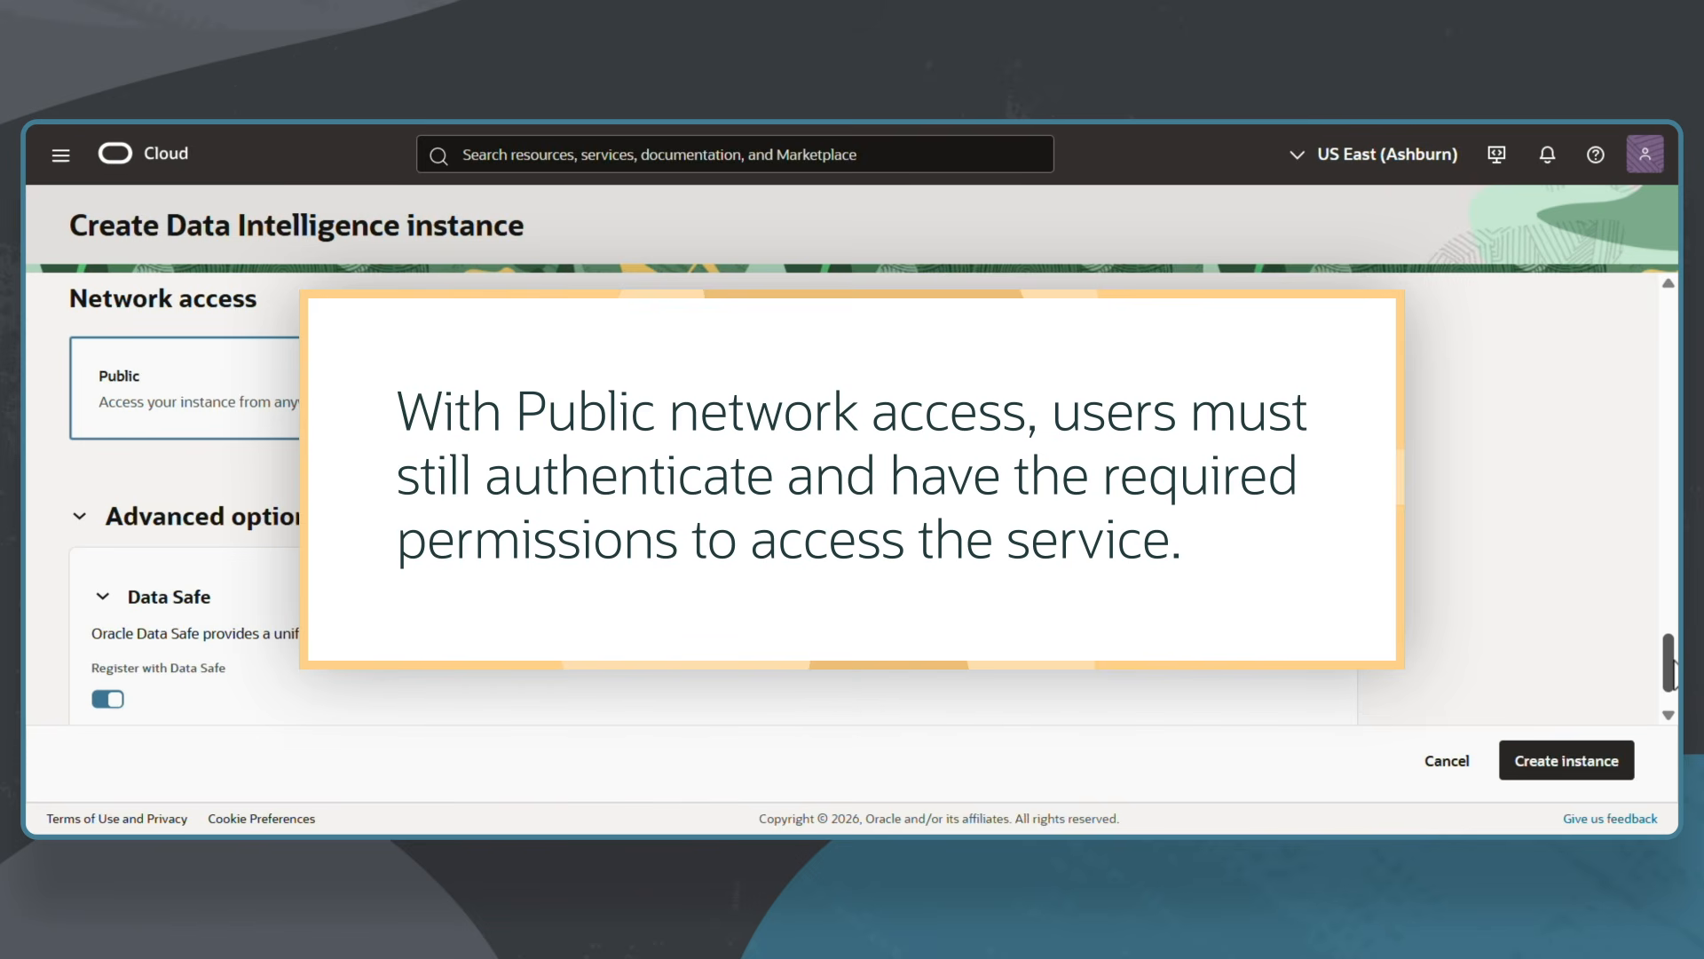
scroll(1672, 701, down, 2)
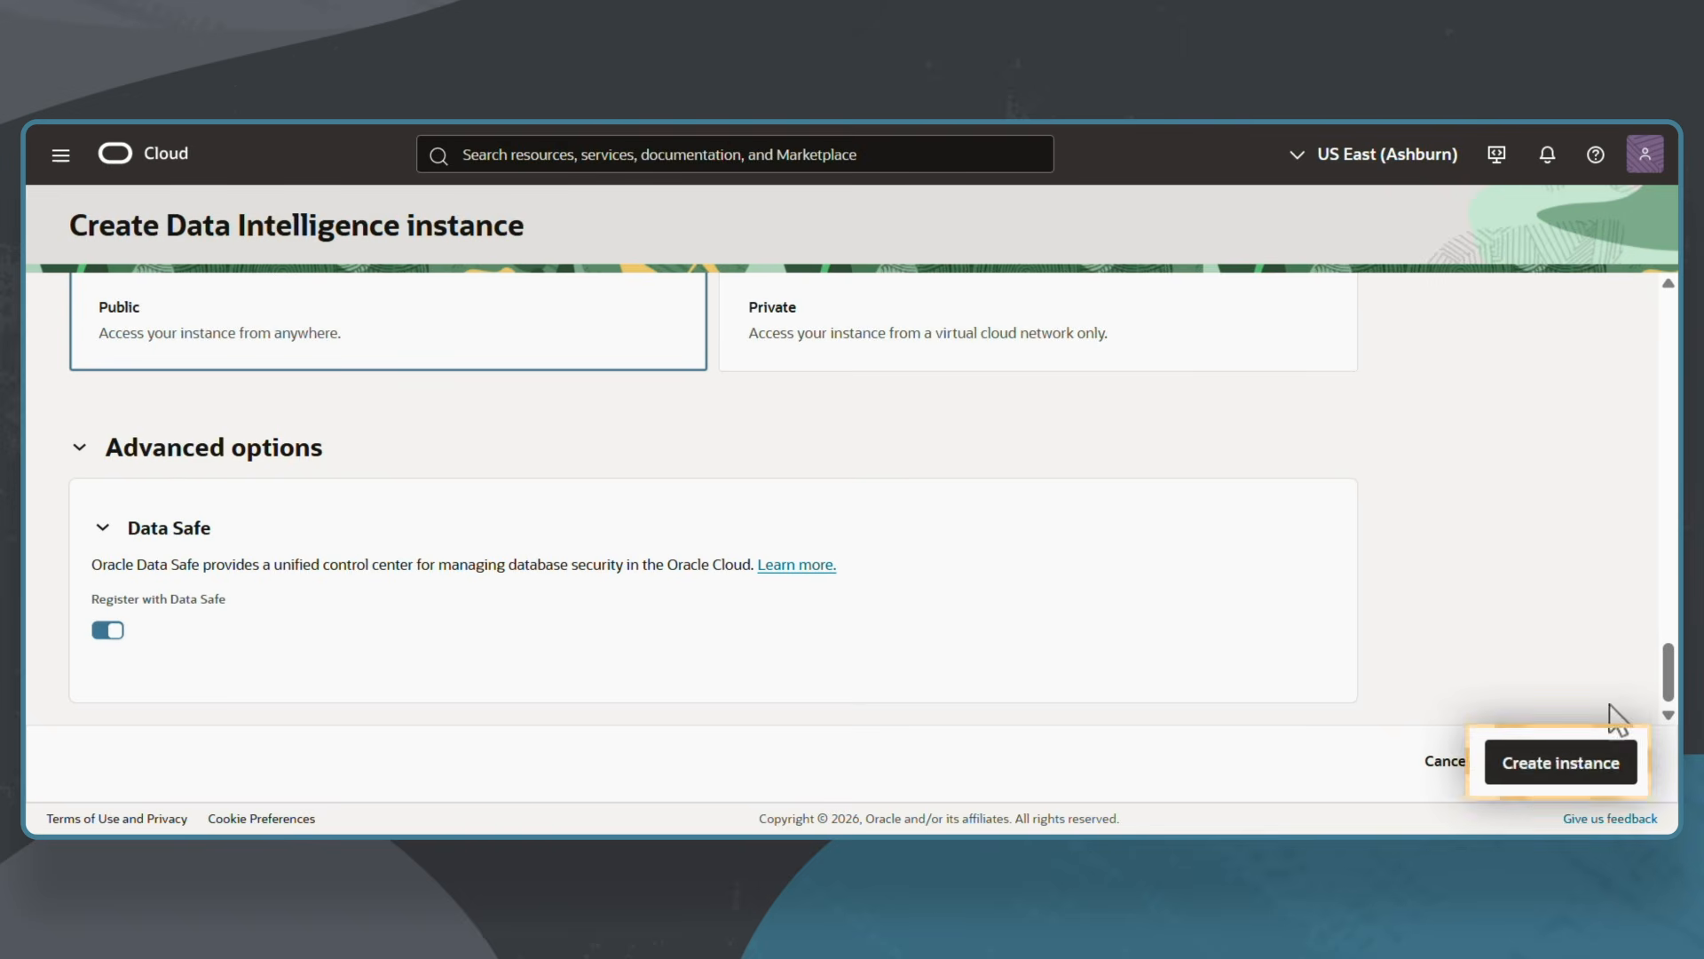
Create FDIProdInstance, dismiss the success message, and return to the Instances list.
click(1587, 774)
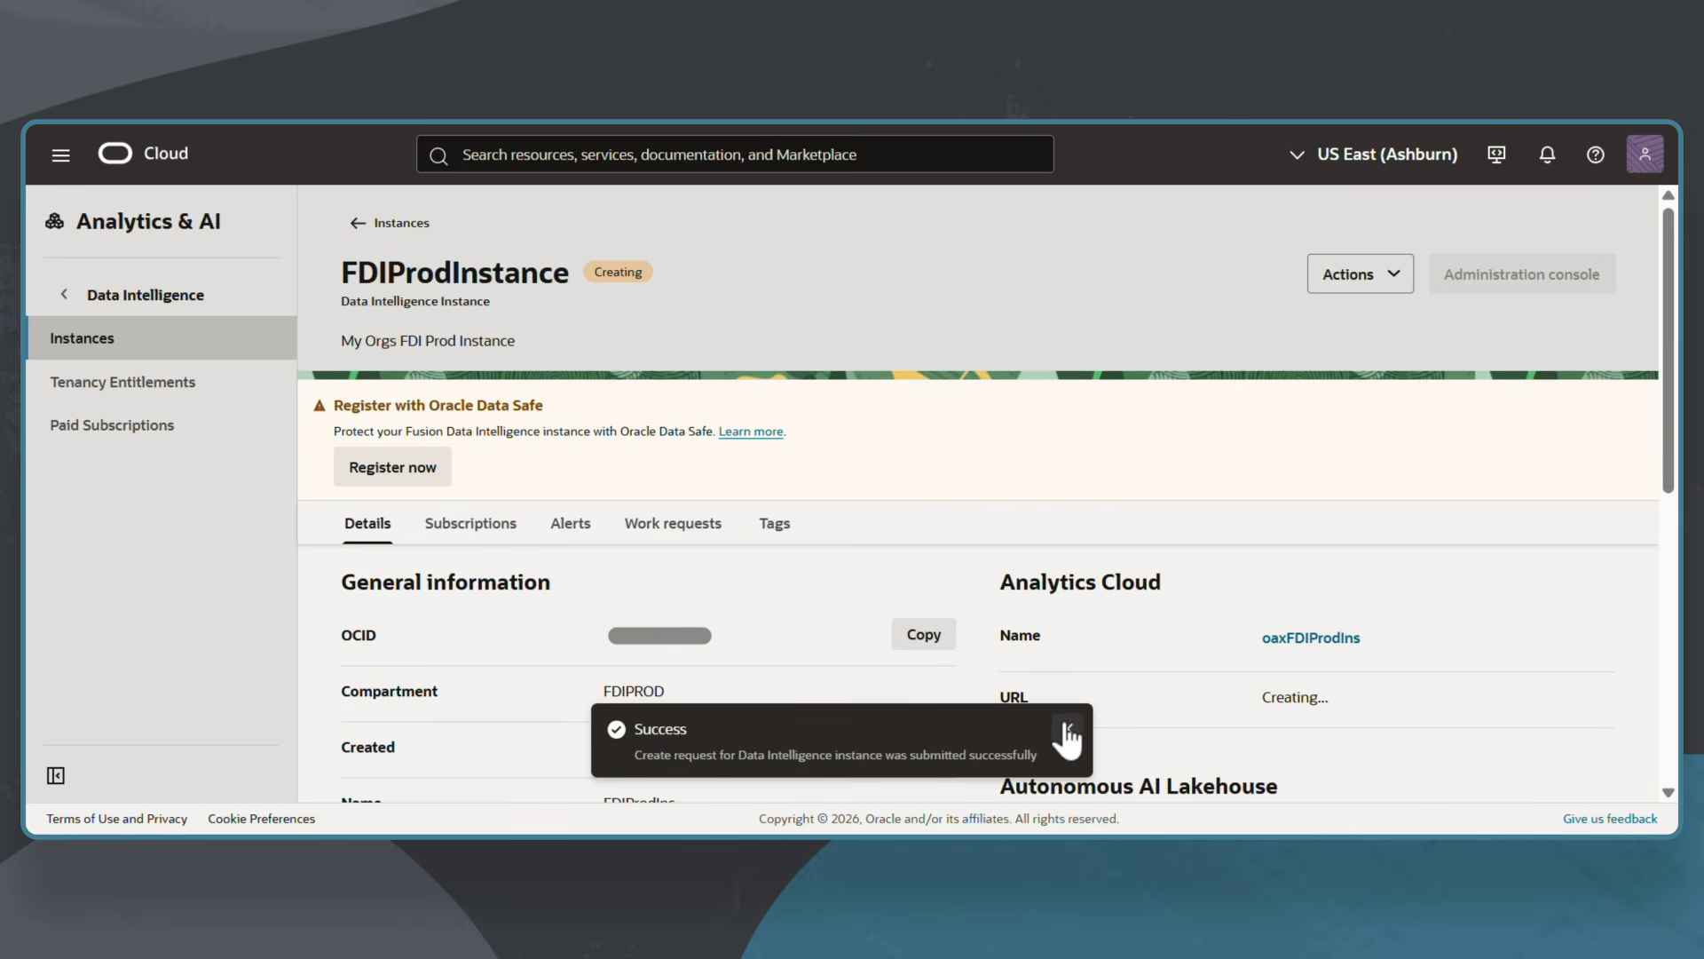
click(1068, 731)
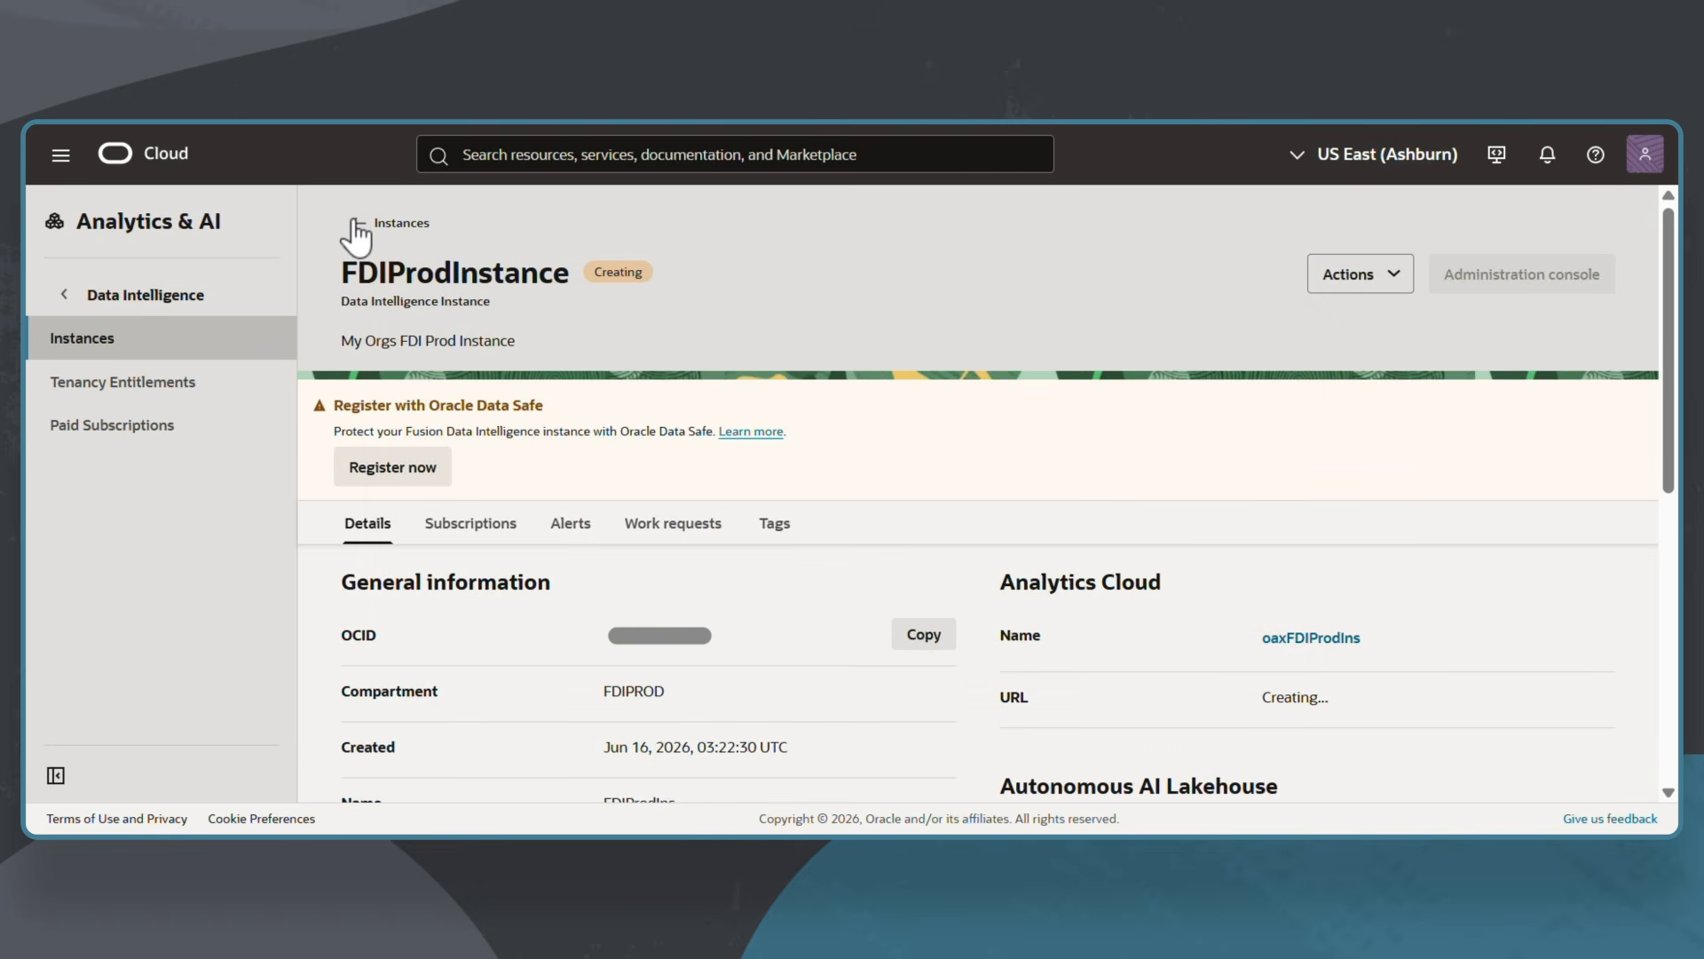
click(354, 224)
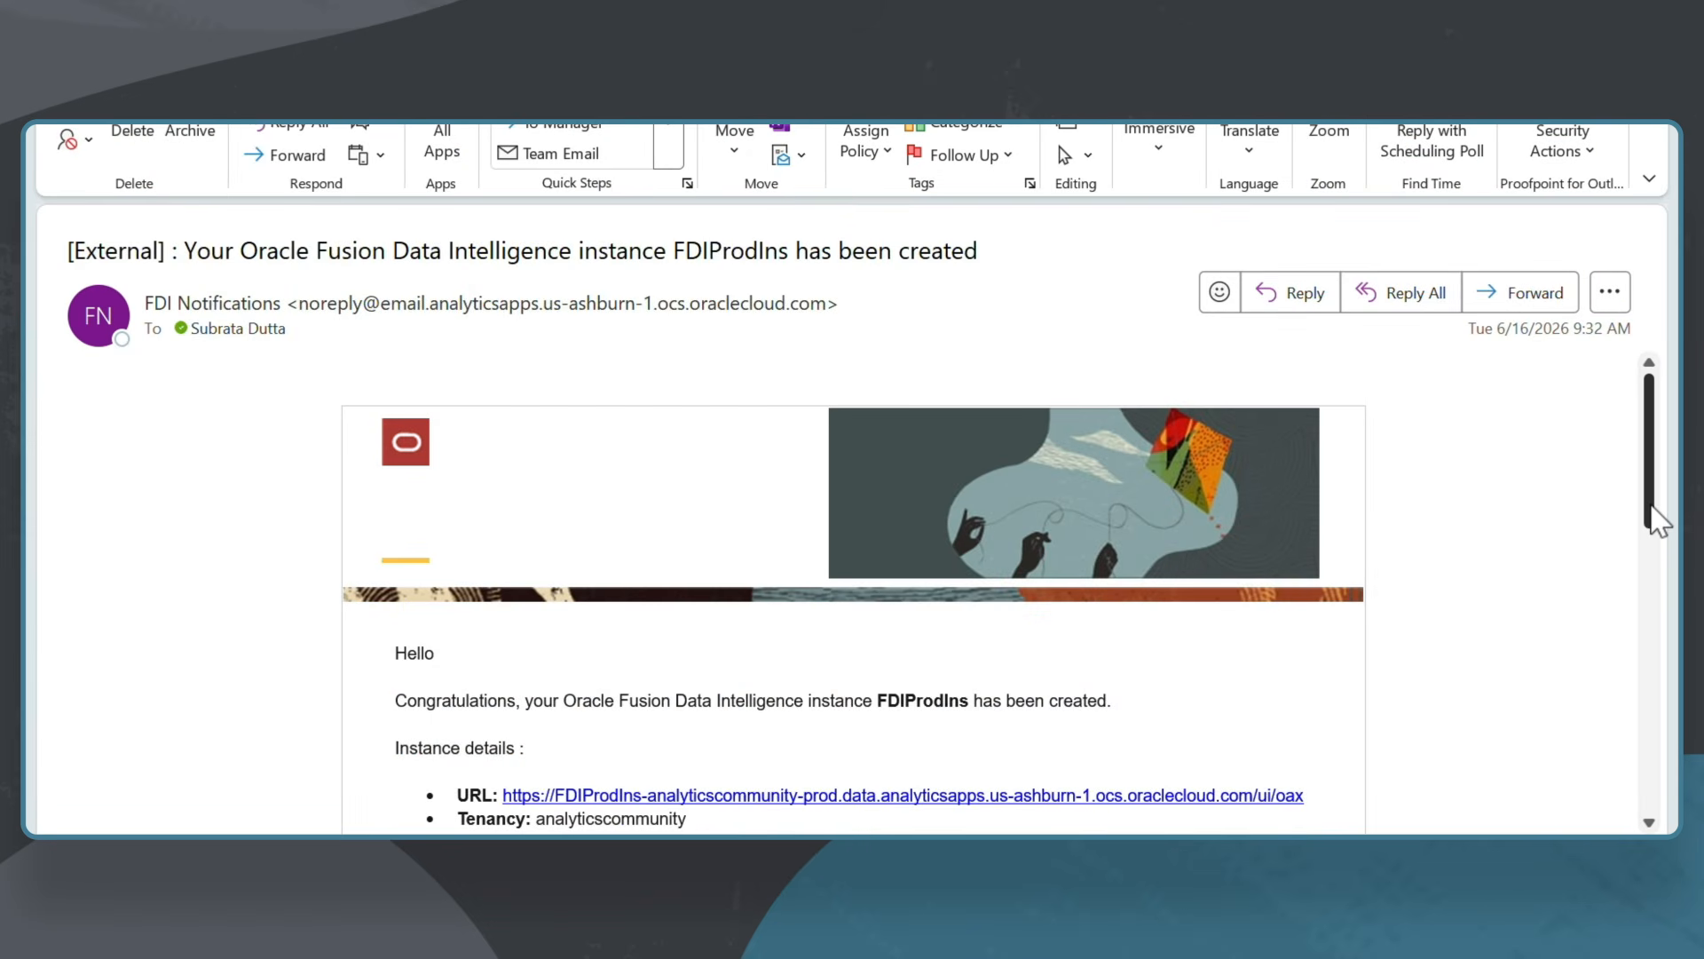
drag(1653, 507, 1653, 639)
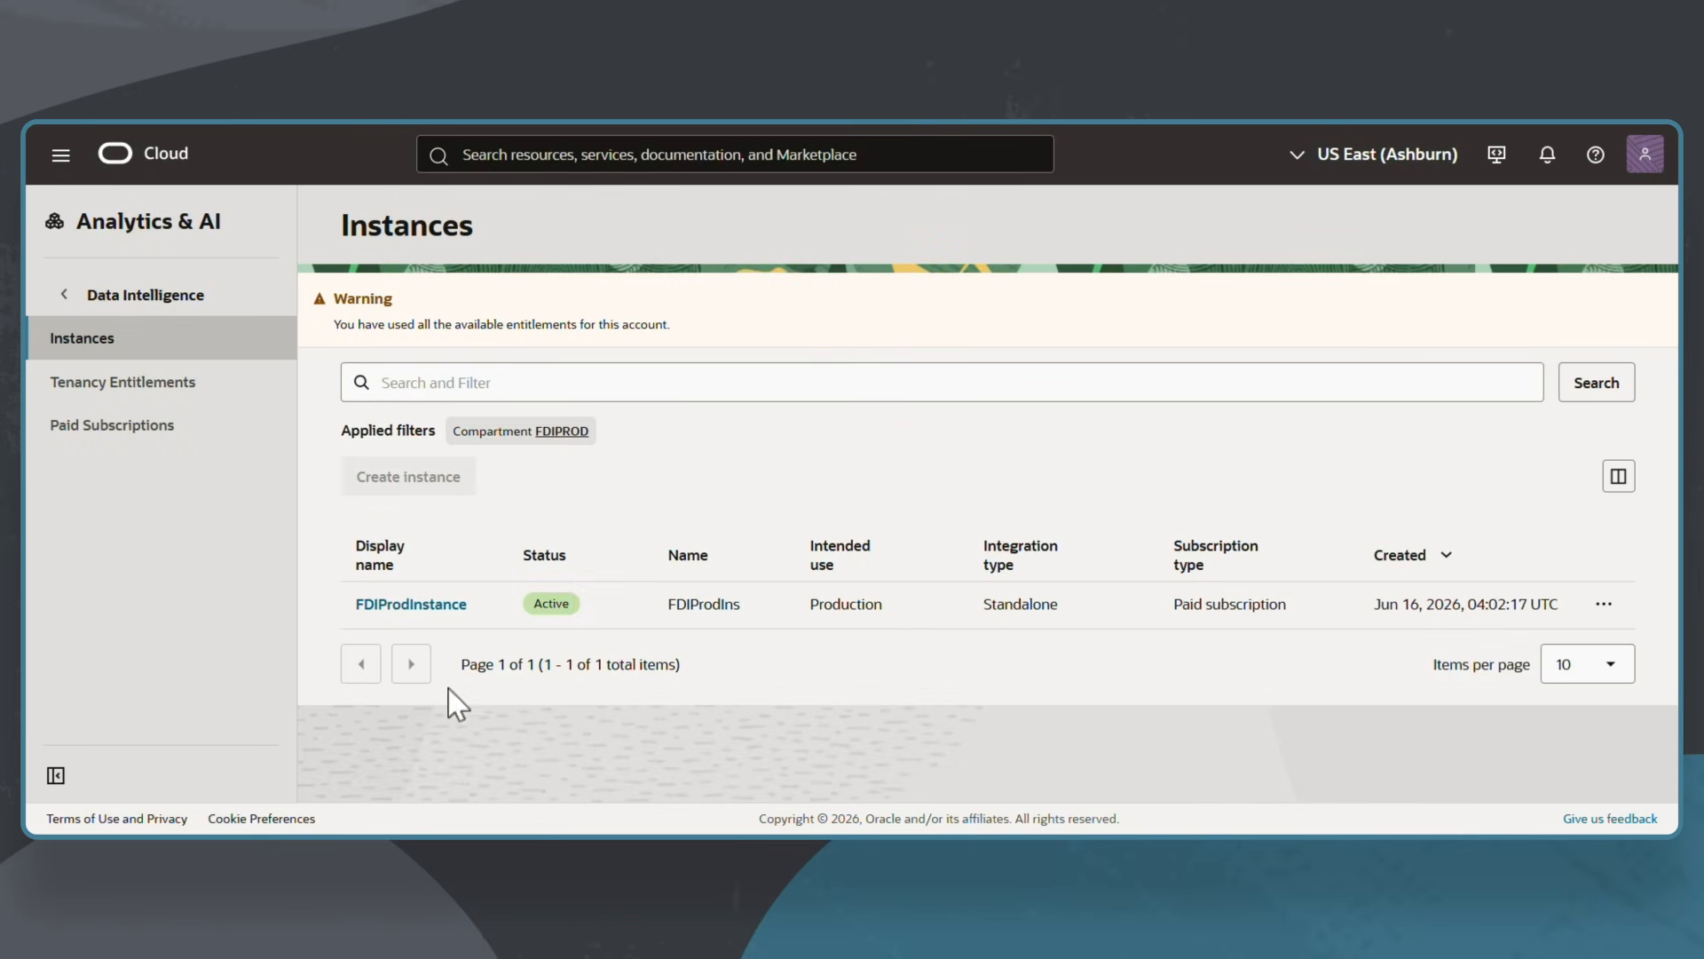
Open FDIProdInstance and review its Public access and JSON Web Token authentication details.
click(417, 605)
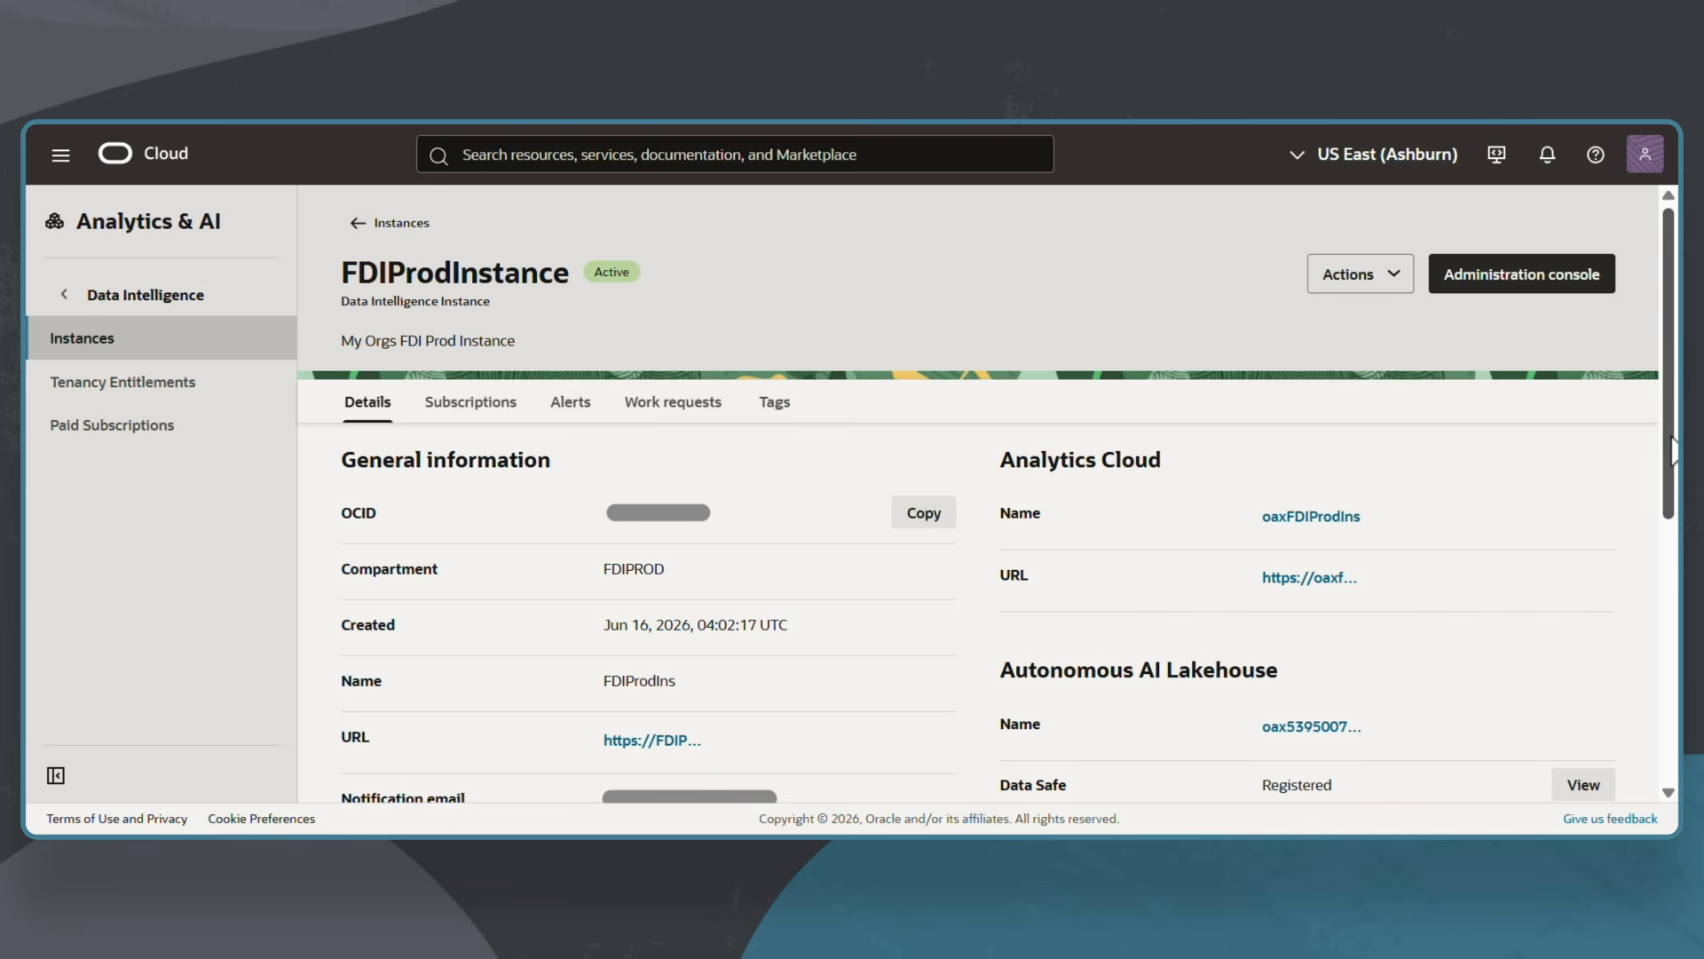
drag(1673, 451, 1677, 602)
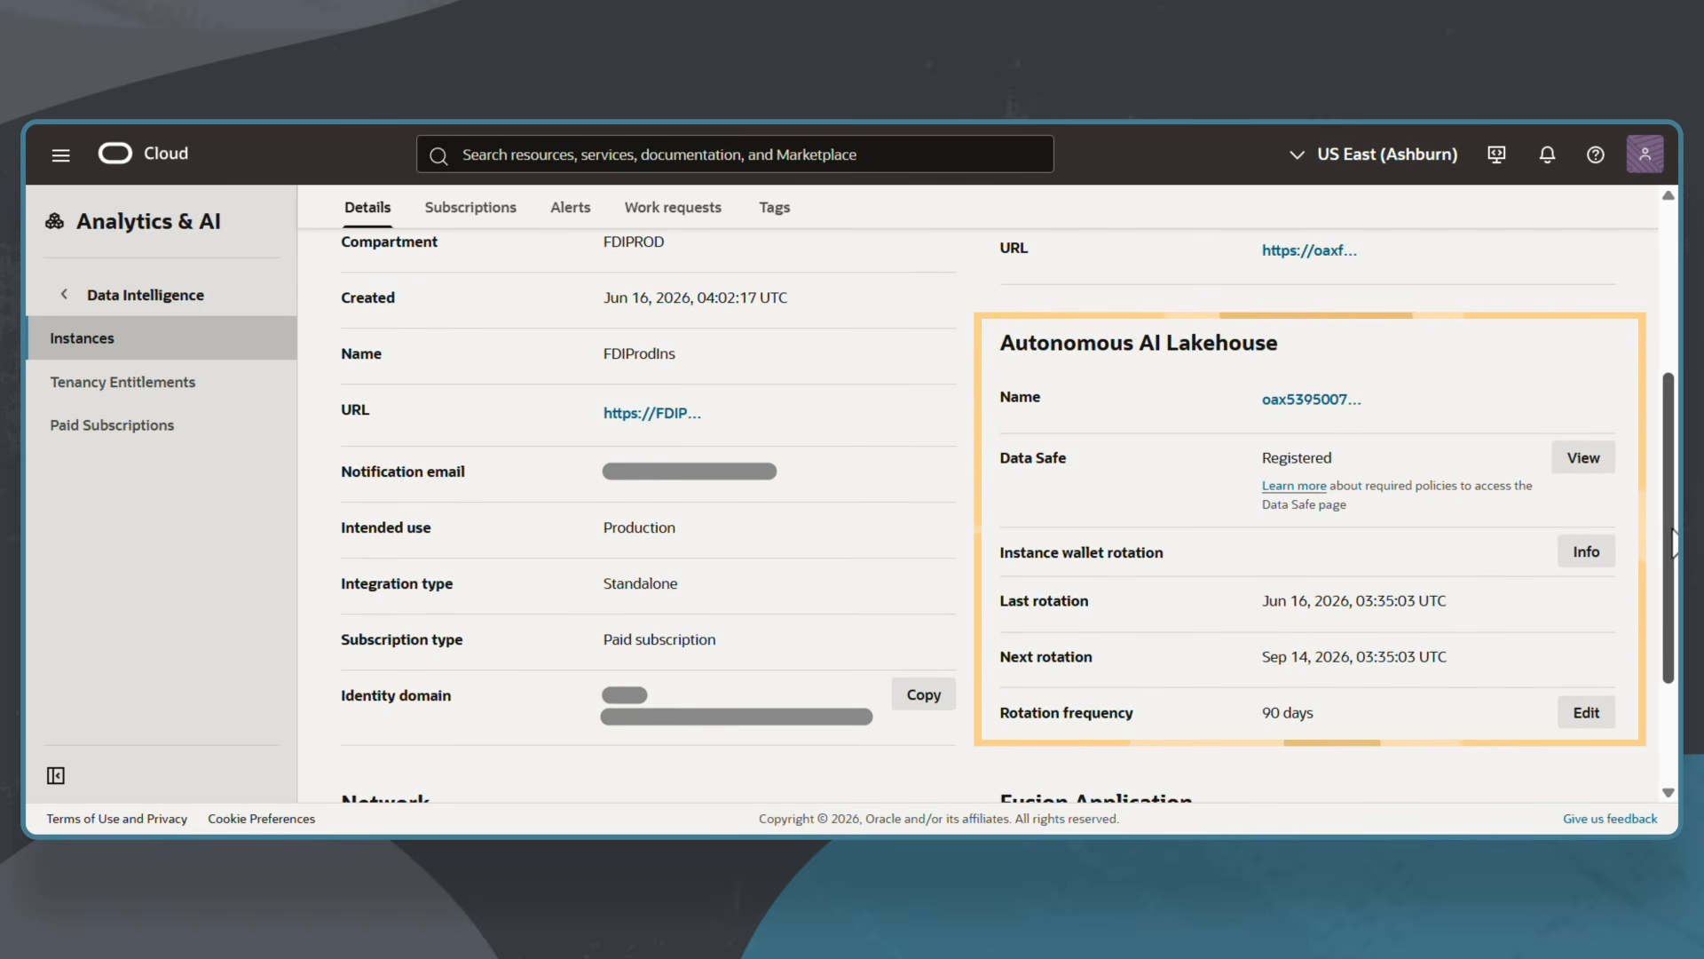
drag(1674, 543, 1674, 639)
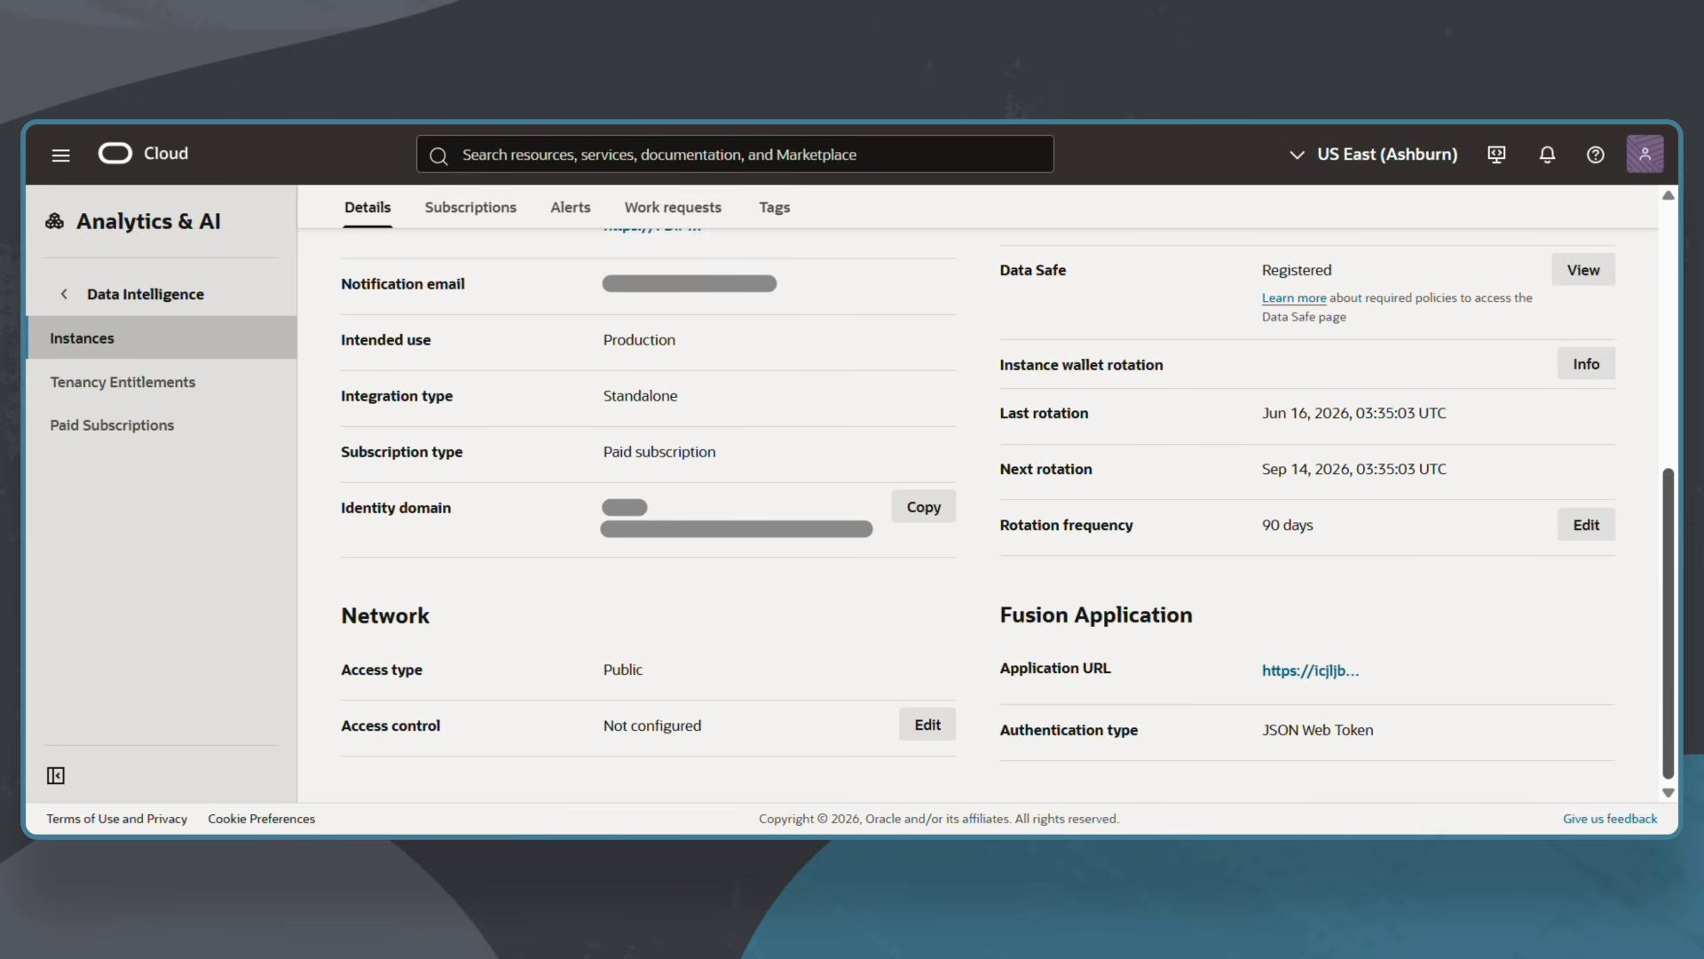
drag(1669, 560, 1669, 300)
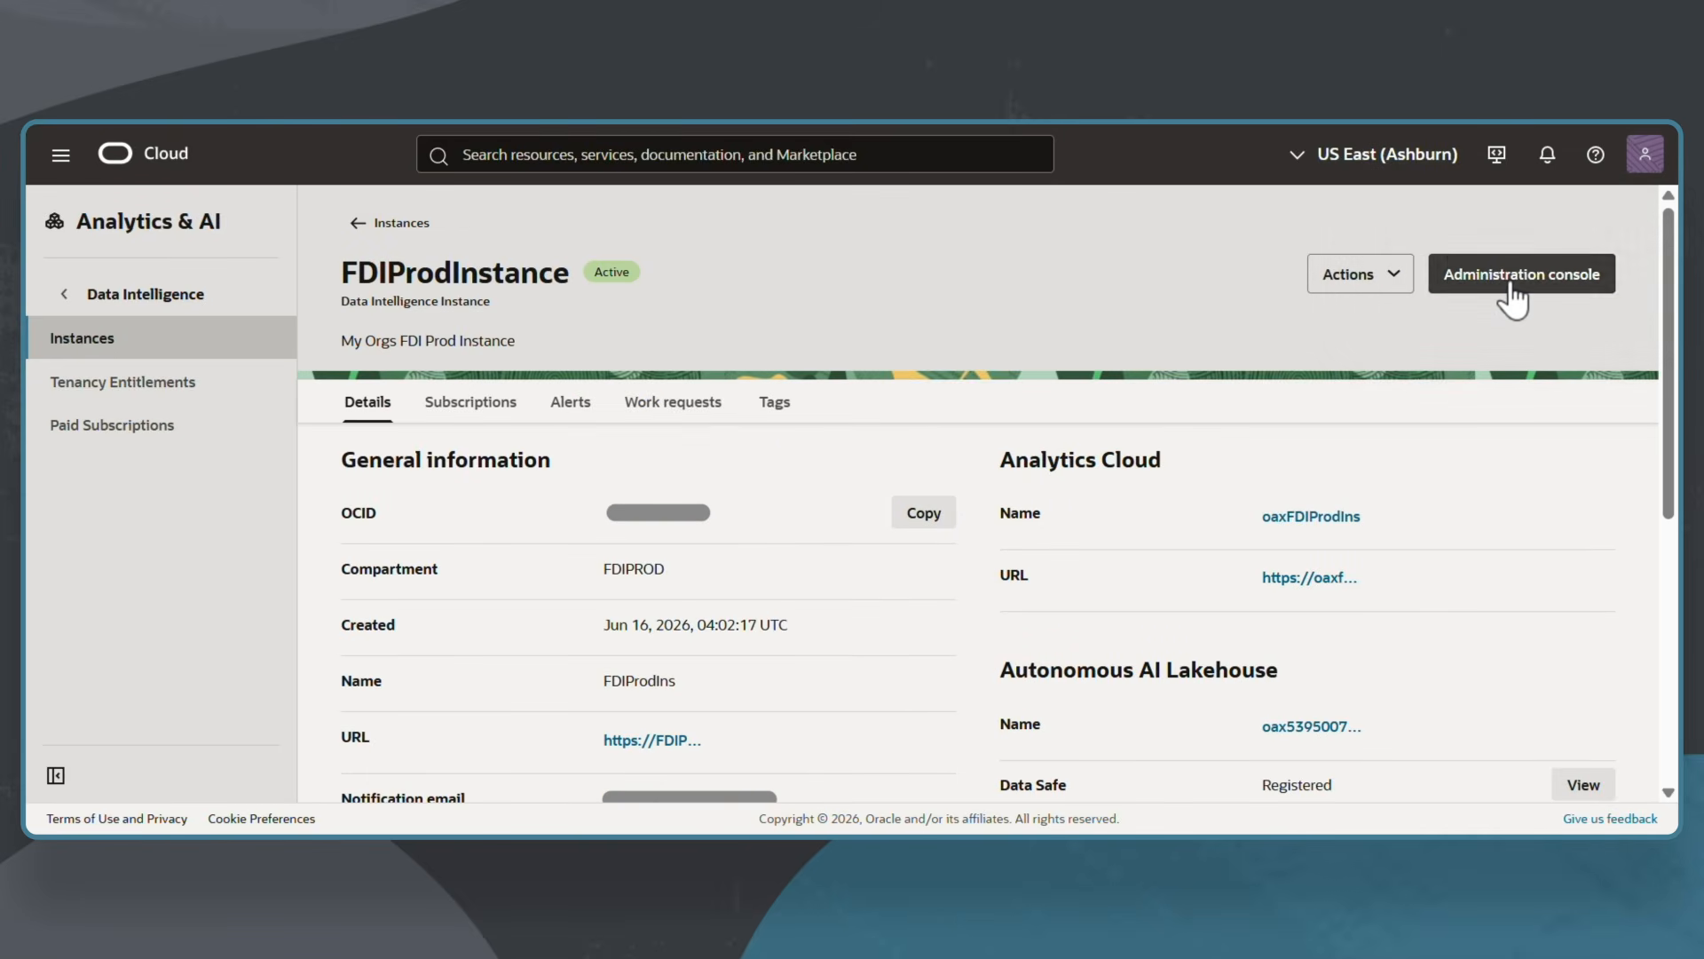
Launch the instance's Administration console and go to the Oracle Analytics home page.
click(1513, 293)
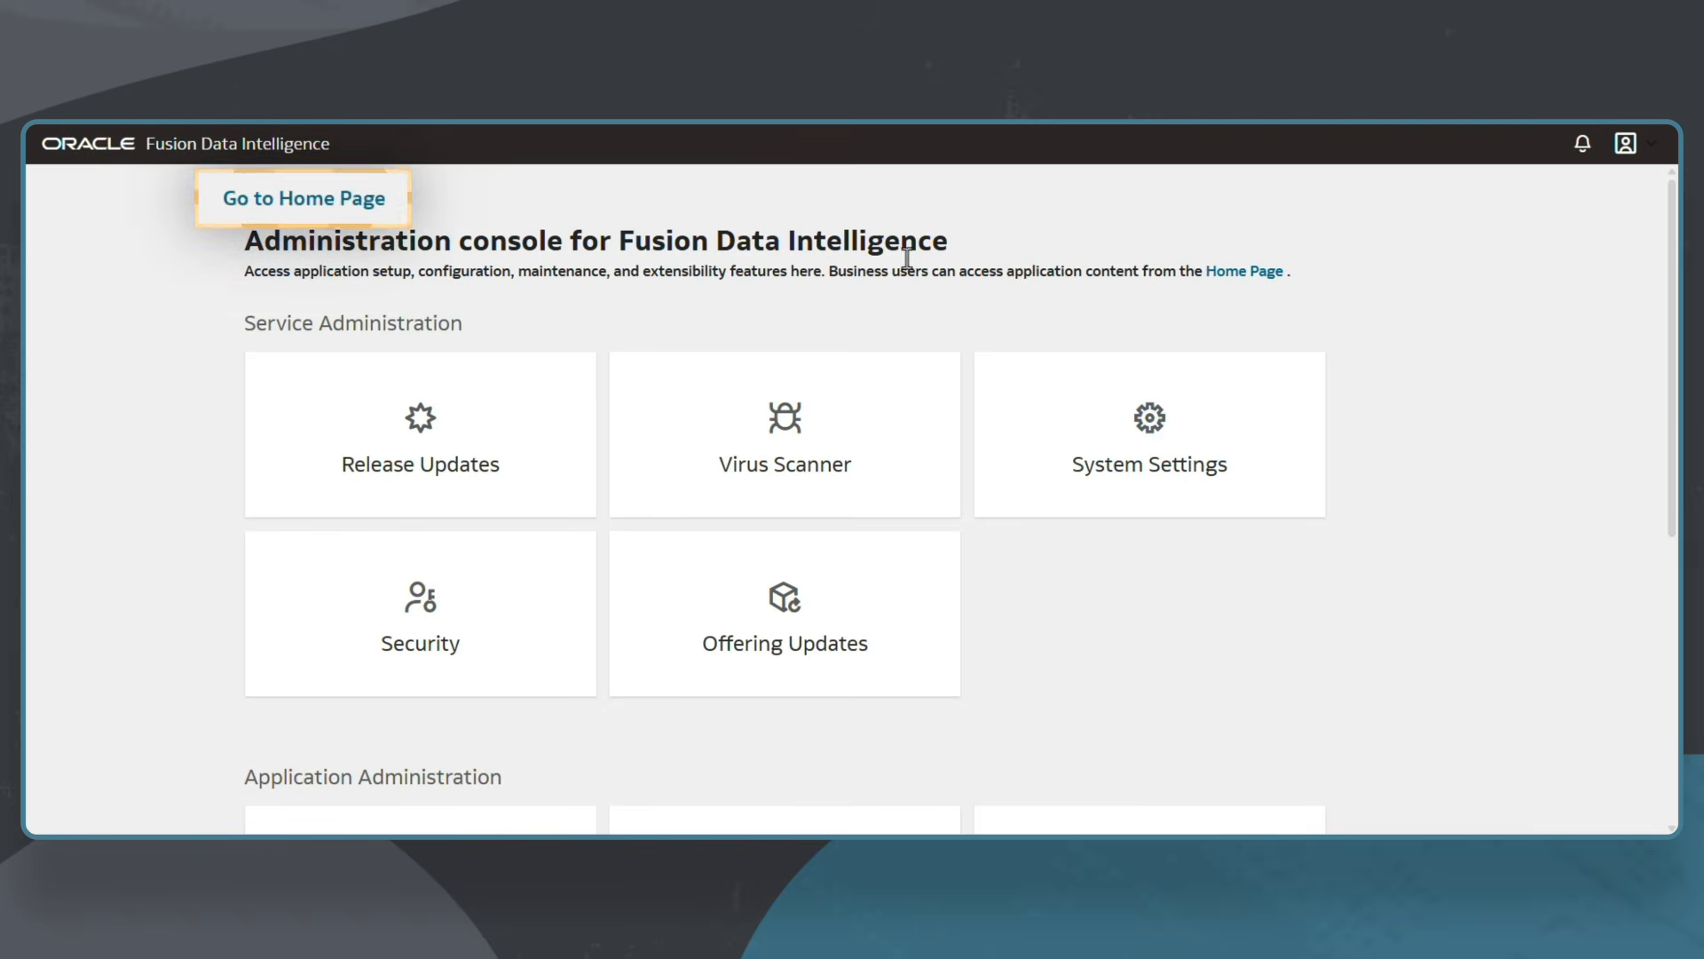
click(348, 222)
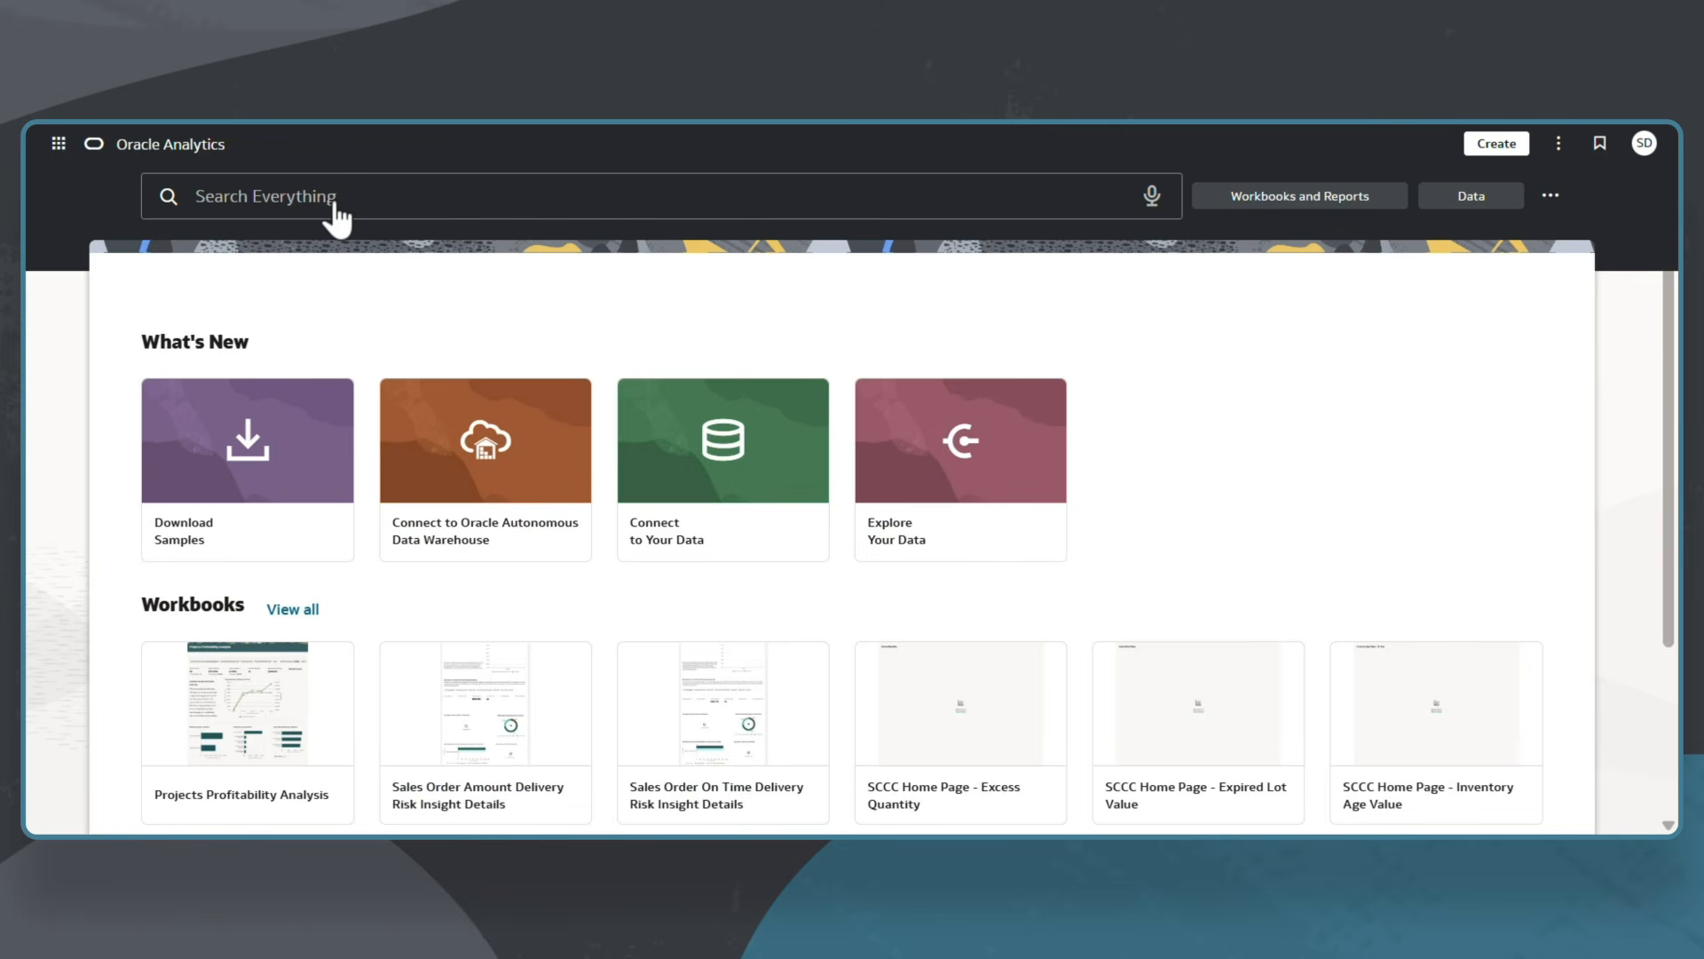